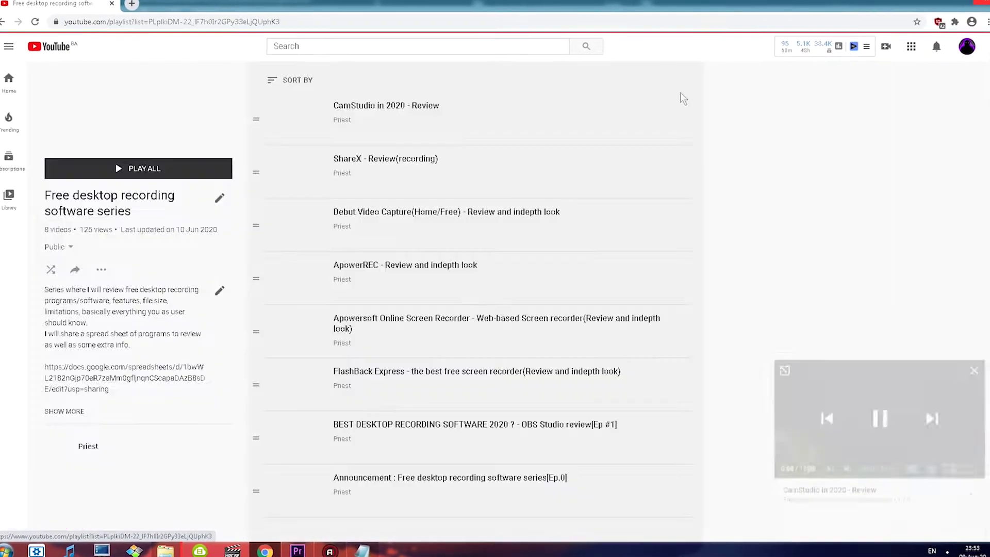
# Close the YouTube miniplayer over the free desktop recording software playlist.
pyautogui.click(977, 401)
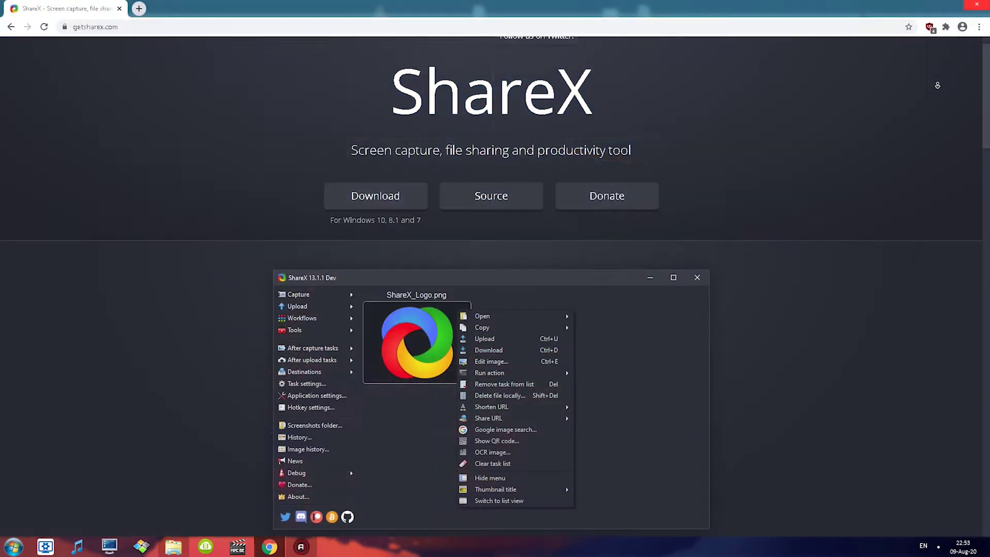
# Scroll down the Apowersoft product page and advance its screenshot carousel to the second slide.
pyautogui.scroll(-1, 938, 85)
pyautogui.scroll(-2, 937, 85)
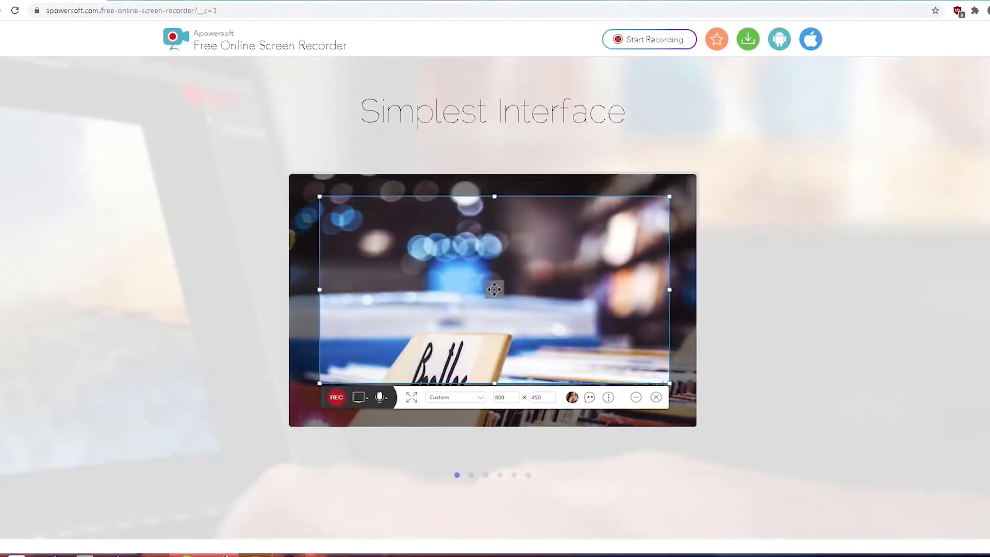
pyautogui.click(471, 475)
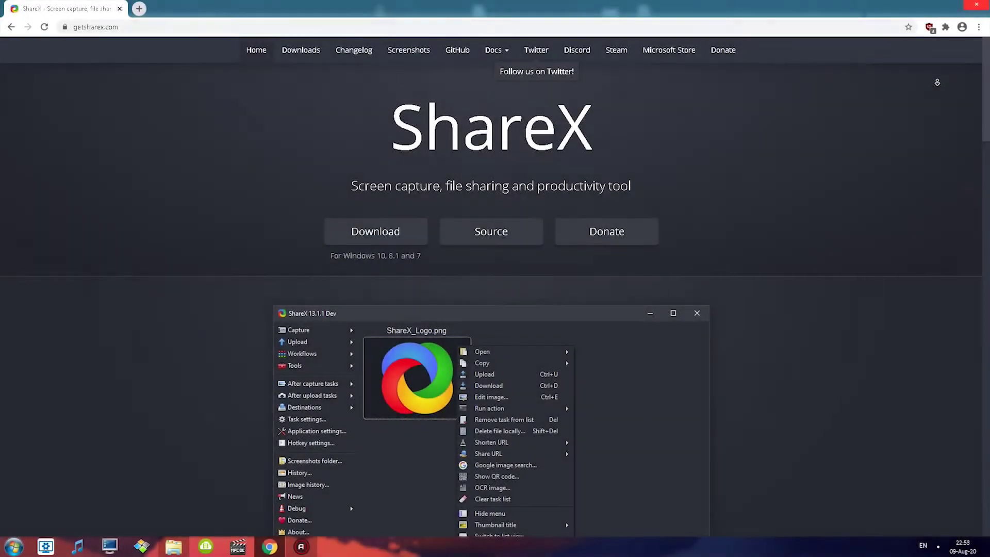
# Browse the Tools, Capture and Workflows submenus in the ShareX 13.1 main window.
pyautogui.scroll(-1, 491, 287)
pyautogui.scroll(-2, 491, 287)
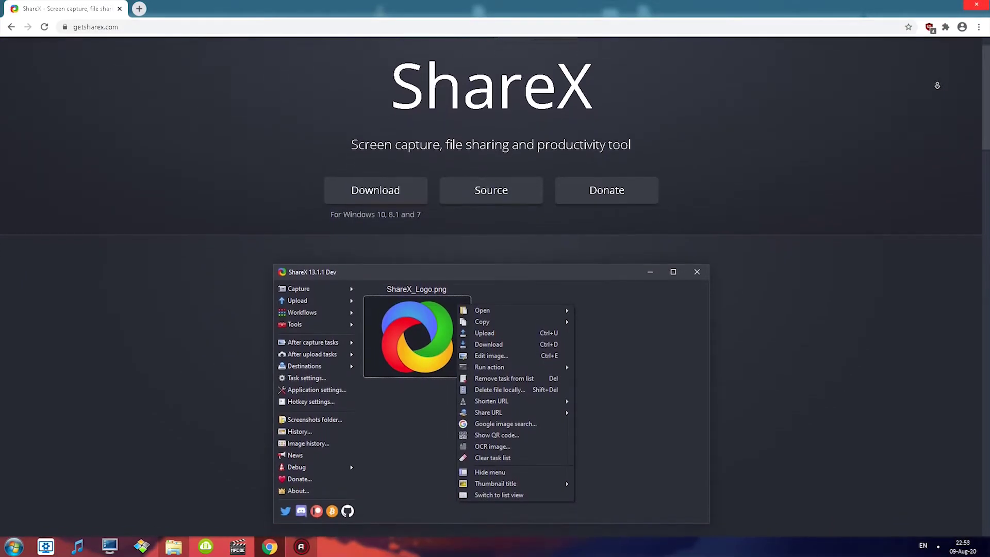
pyautogui.scroll(-1, 491, 287)
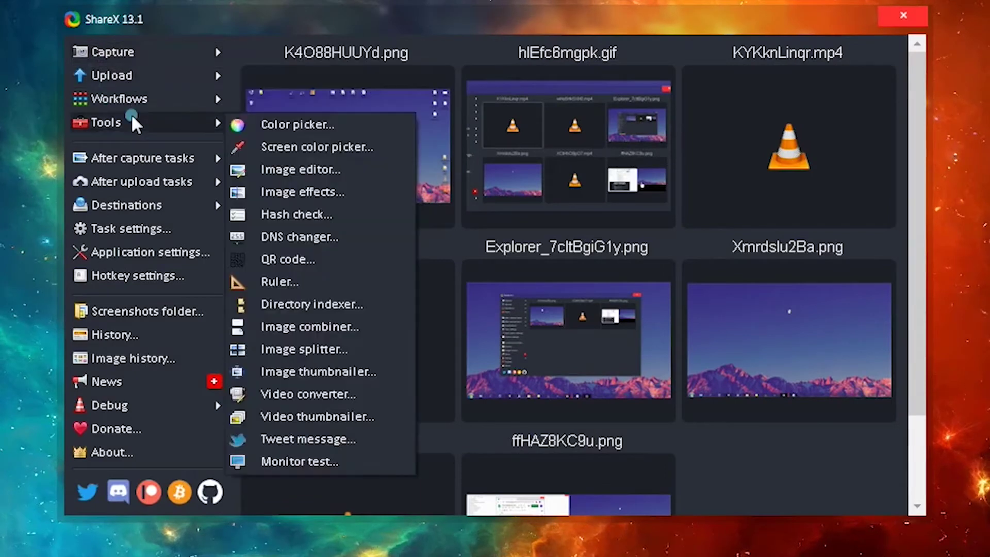
pyautogui.moveTo(126, 58)
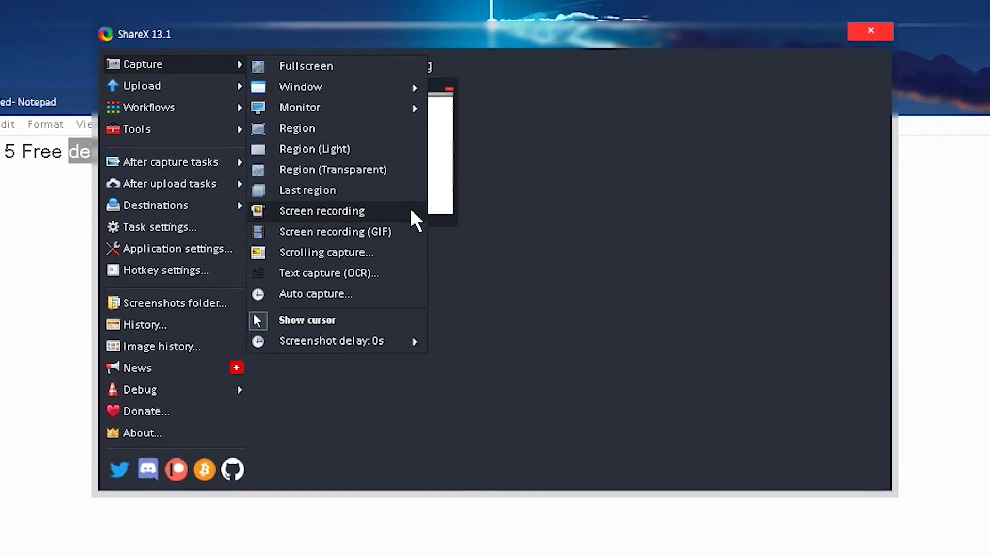
pyautogui.moveTo(171, 108)
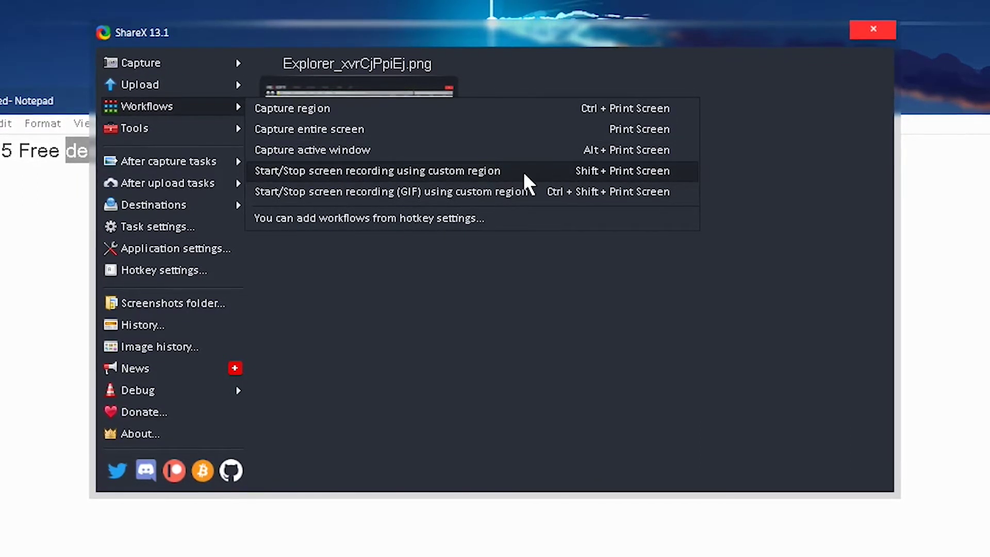
pyautogui.click(163, 62)
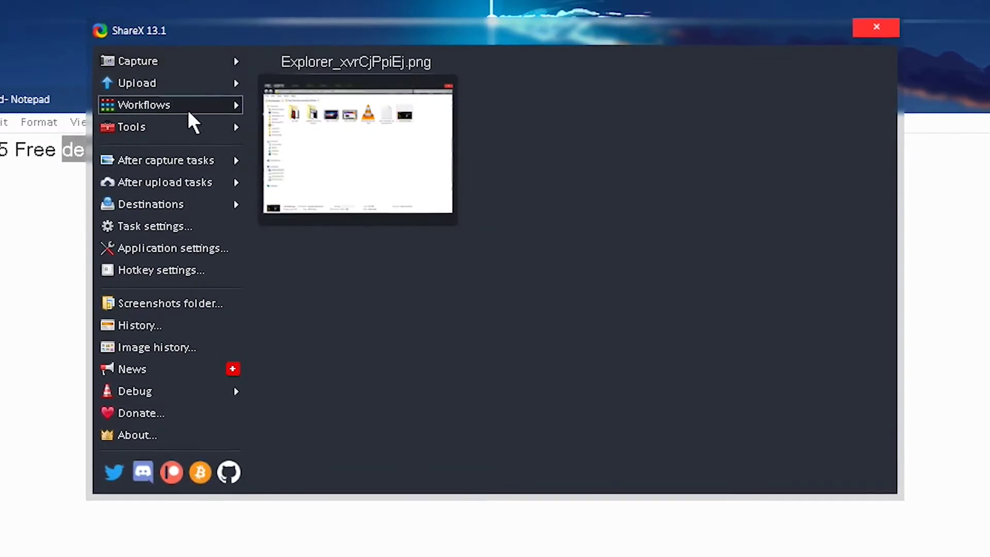
pyautogui.click(171, 104)
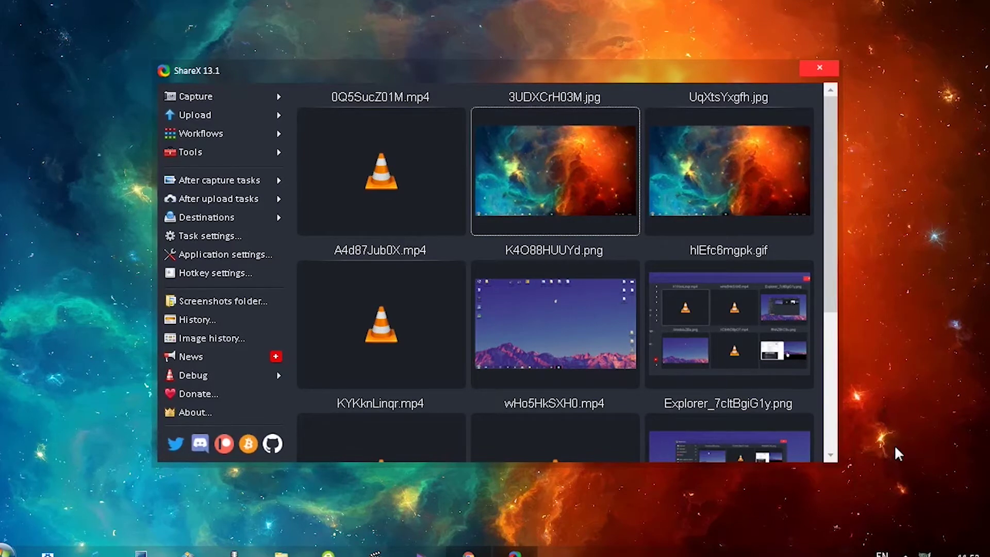
# Set the screen recorder's fixed duration to 30 and start delay to 12.
pyautogui.press('BackSpace')
pyautogui.write('30')
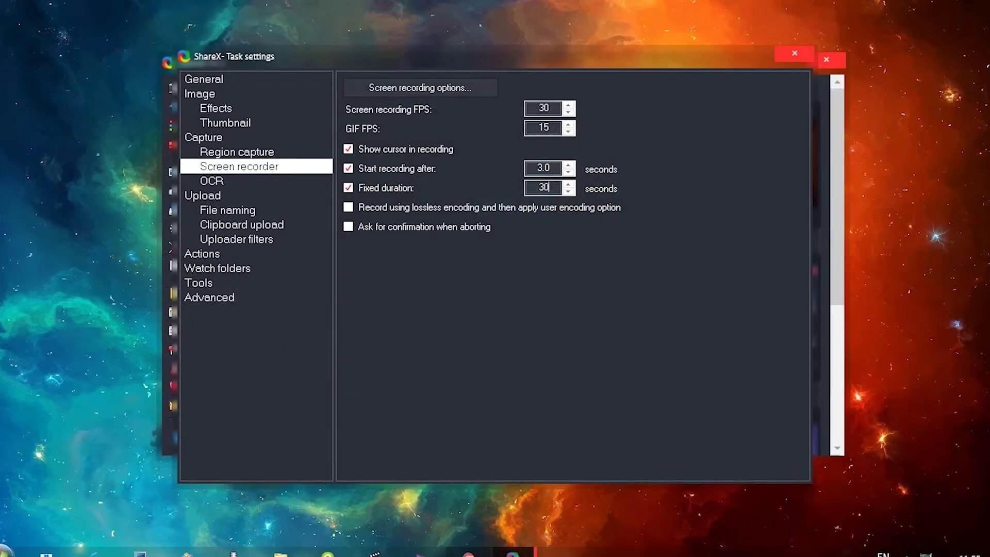
pyautogui.click(548, 168)
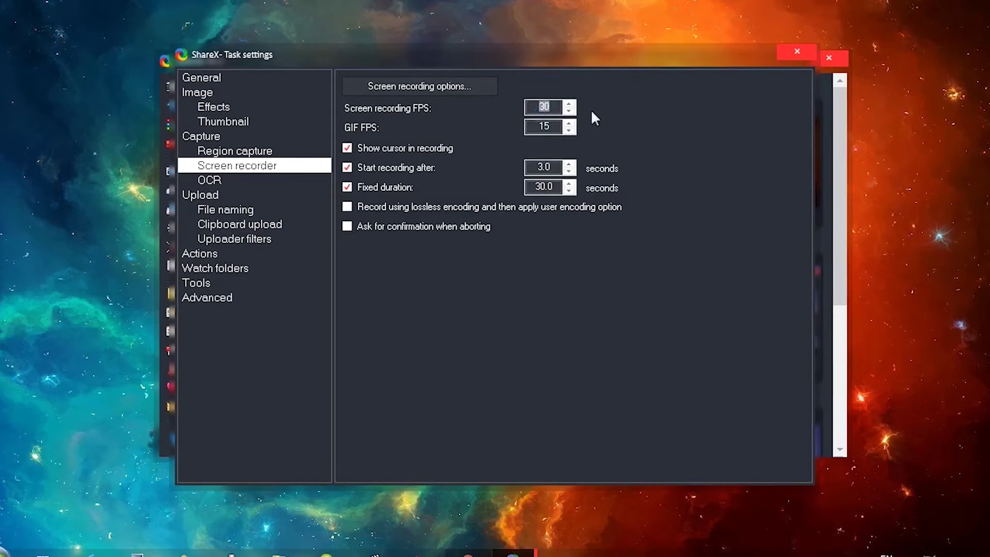
pyautogui.write('12')
pyautogui.click(541, 123)
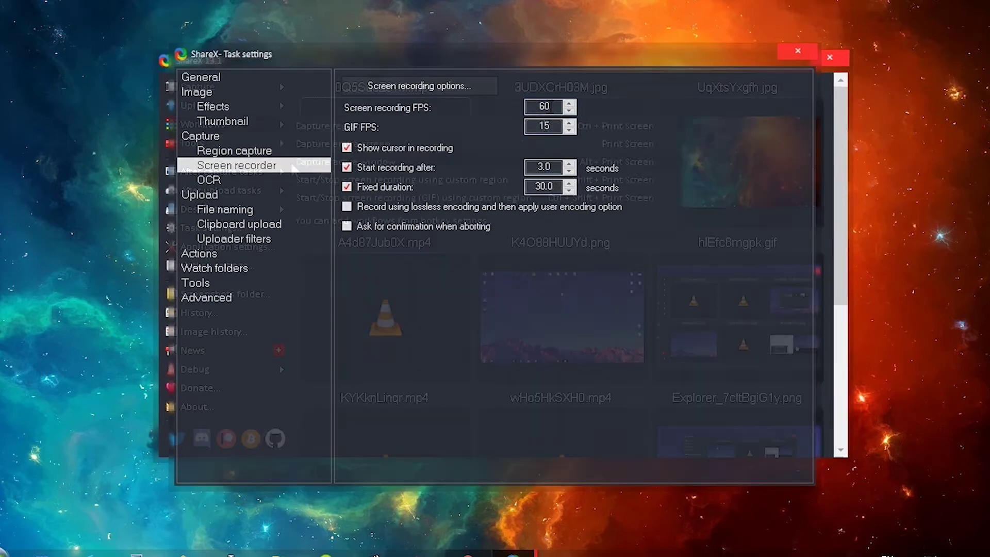
# Check the recording options' video sources, keeping virtual-audio-capturer as the audio source.
pyautogui.click(249, 128)
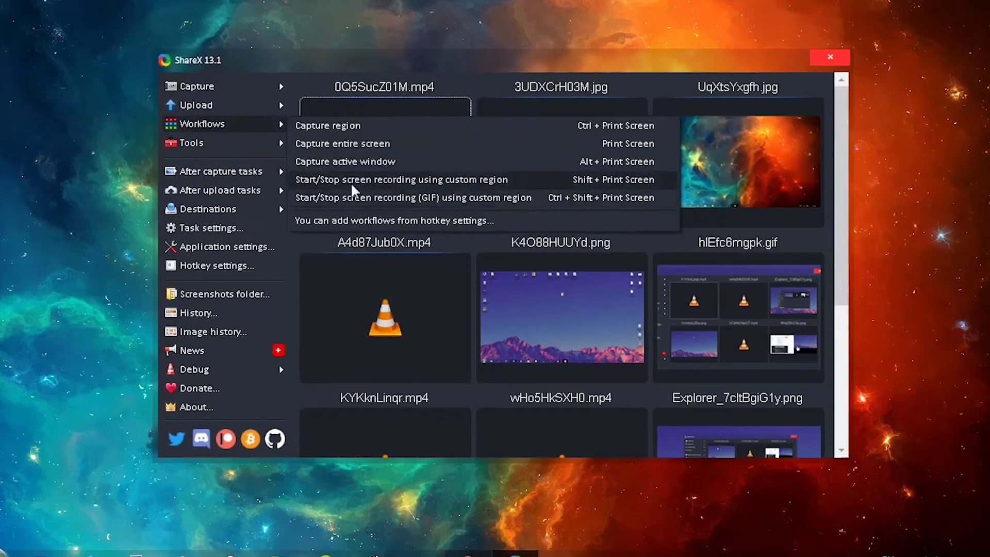
pyautogui.click(232, 123)
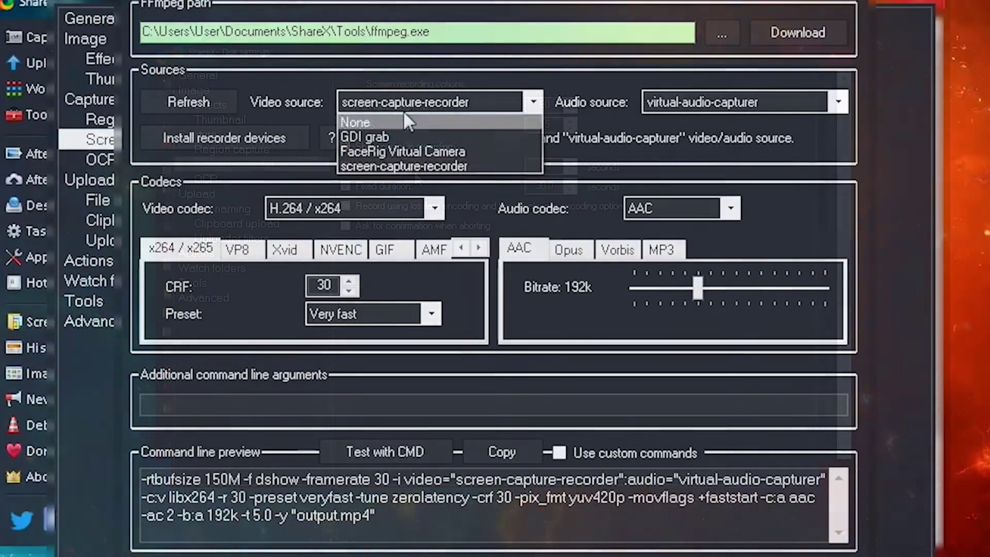
pyautogui.click(696, 106)
pyautogui.click(689, 147)
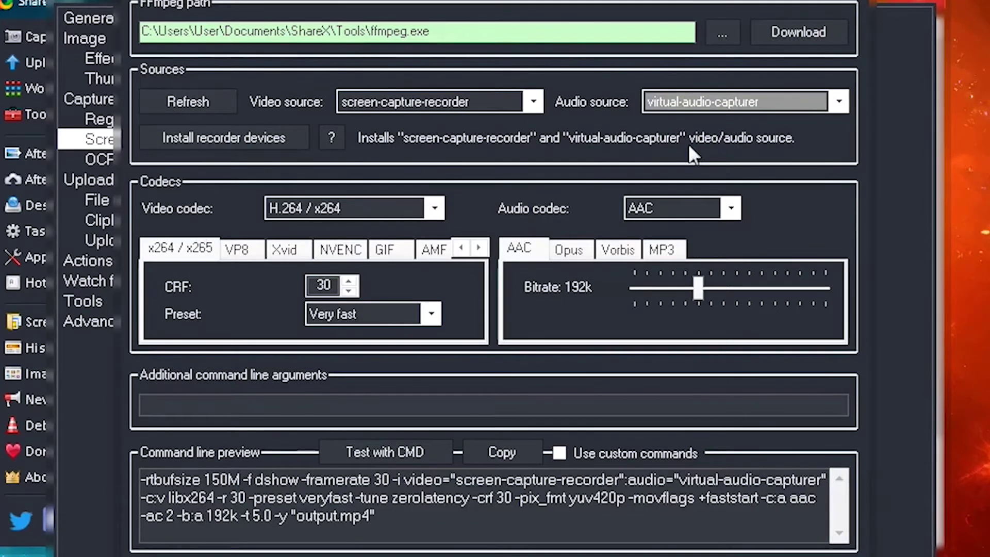
pyautogui.click(422, 101)
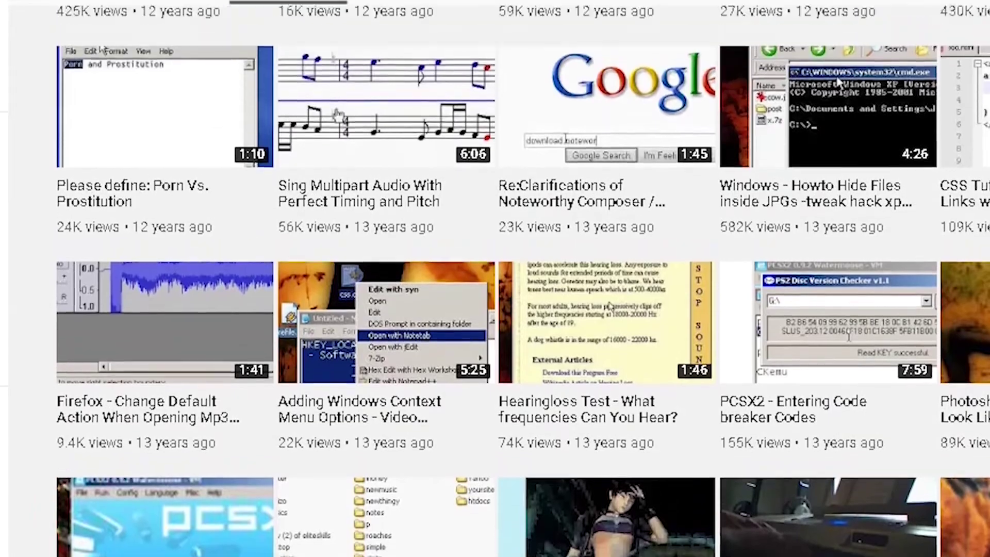
# Move the CamStudio window higher on the desktop and turn down the VLC clip's volume.
pyautogui.scroll(3, 495, 278)
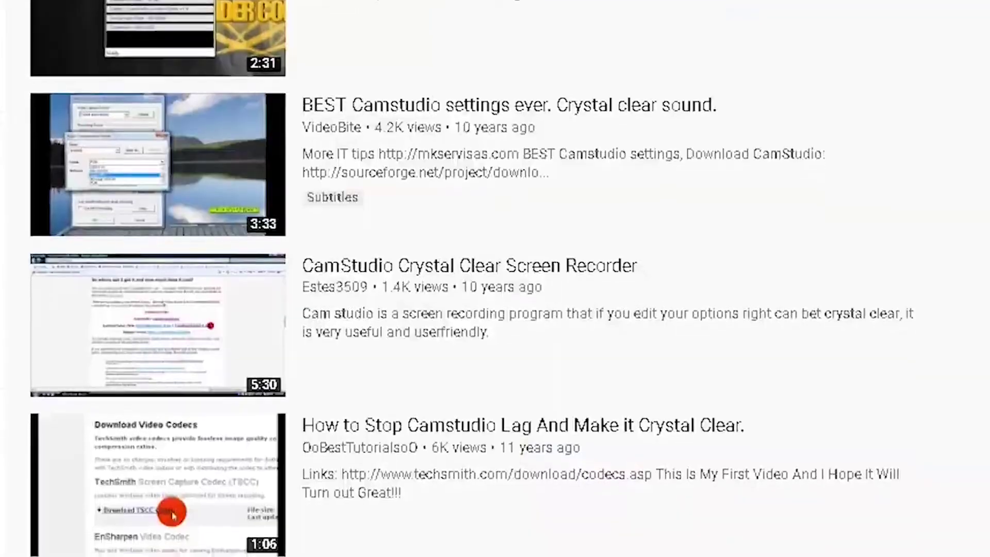
pyautogui.scroll(-2, 495, 278)
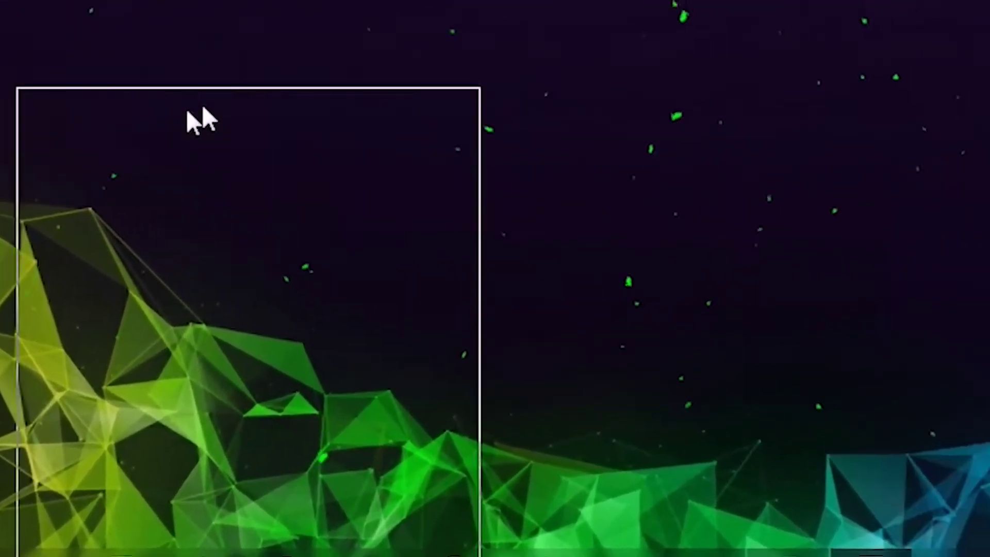
pyautogui.moveTo(188, 118); pyautogui.dragTo(427, 26)
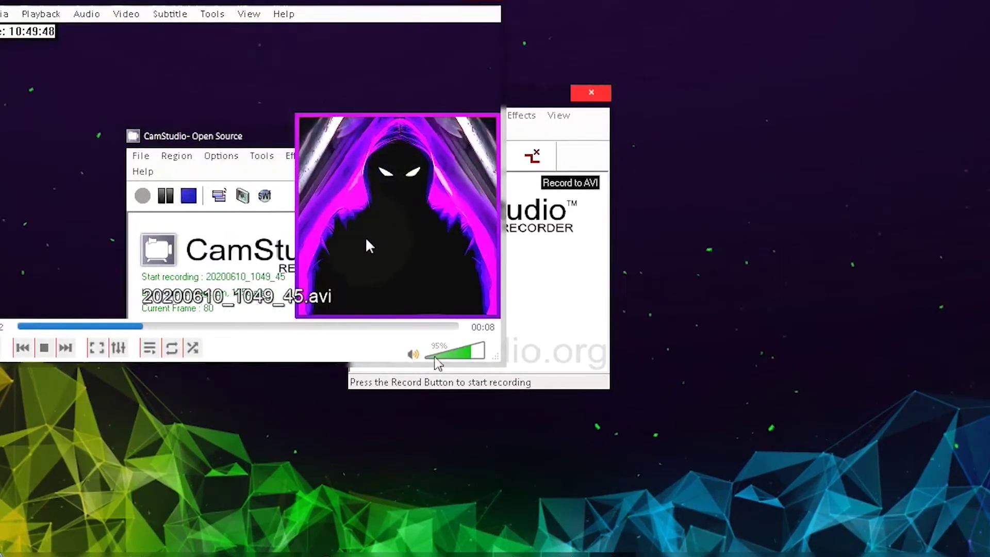
pyautogui.click(439, 355)
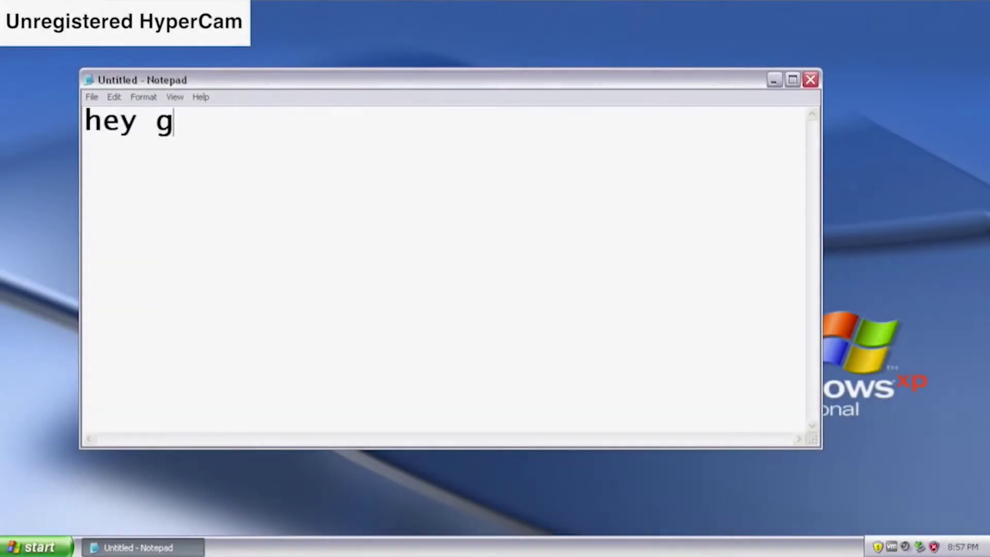
# Type "hey guys, today we are going to show you how you can wa" in Notepad, fixing the typo.
pyautogui.write('yu')
pyautogui.press('BackSpace')
pyautogui.press('BackSpace')
pyautogui.write('uys, today we')
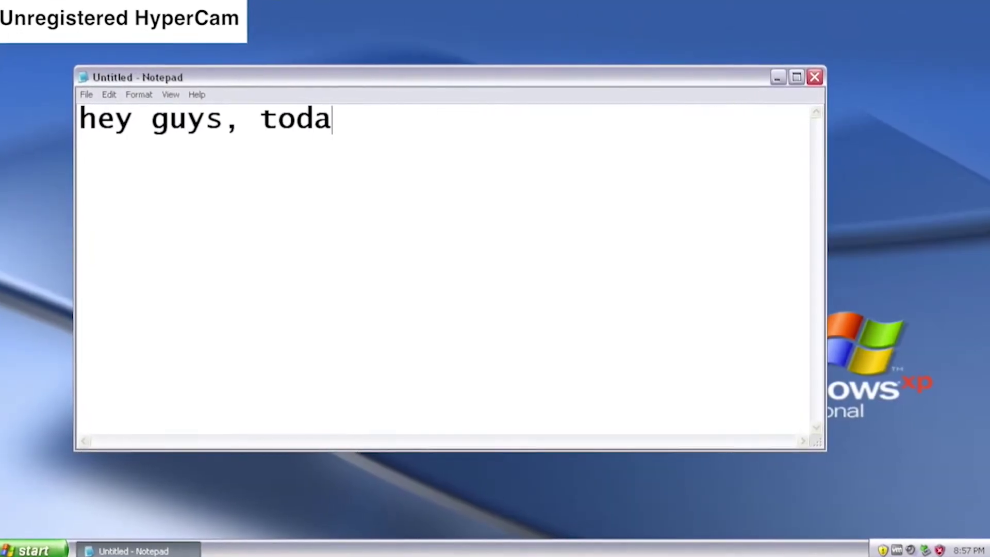
pyautogui.write(' are going to sho')
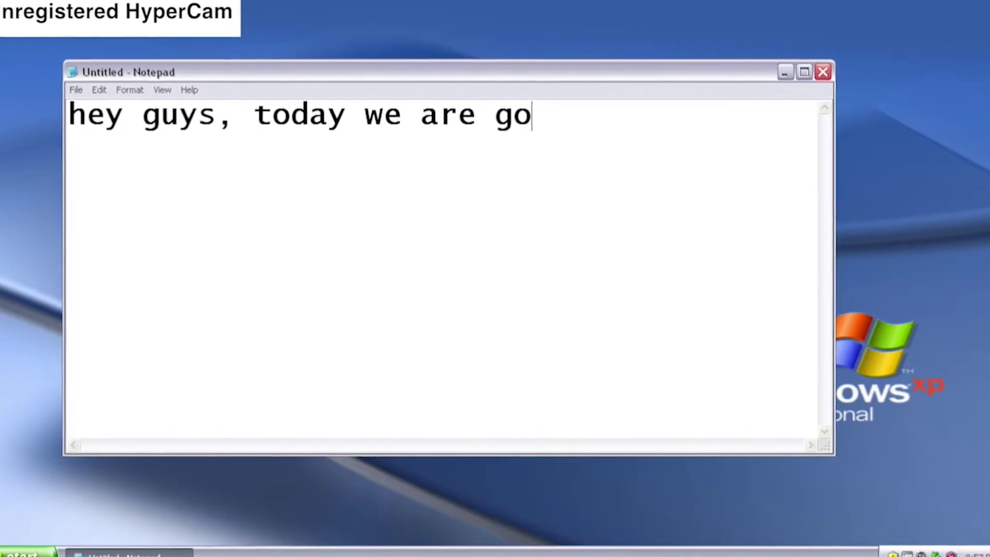
pyautogui.write('w you')
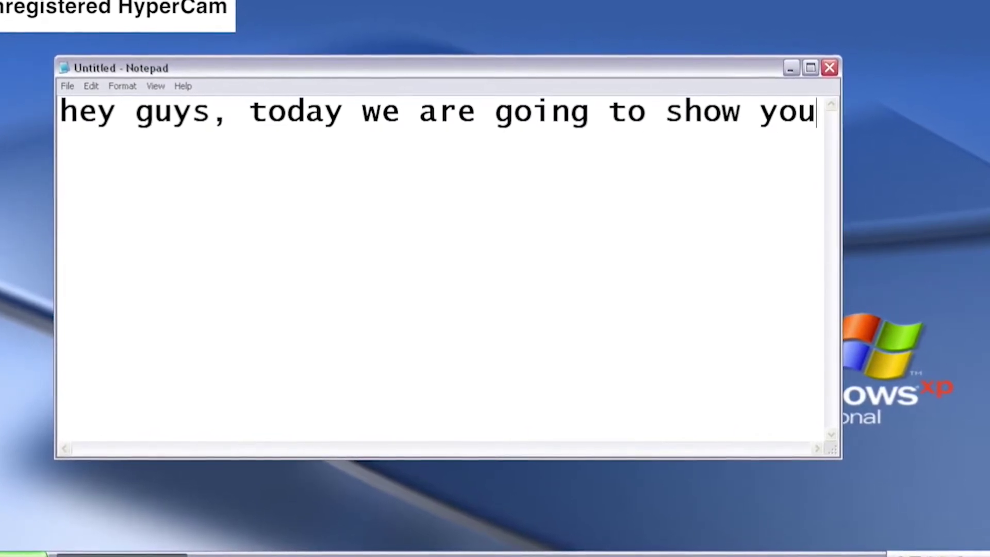
pyautogui.write('how you can wa')
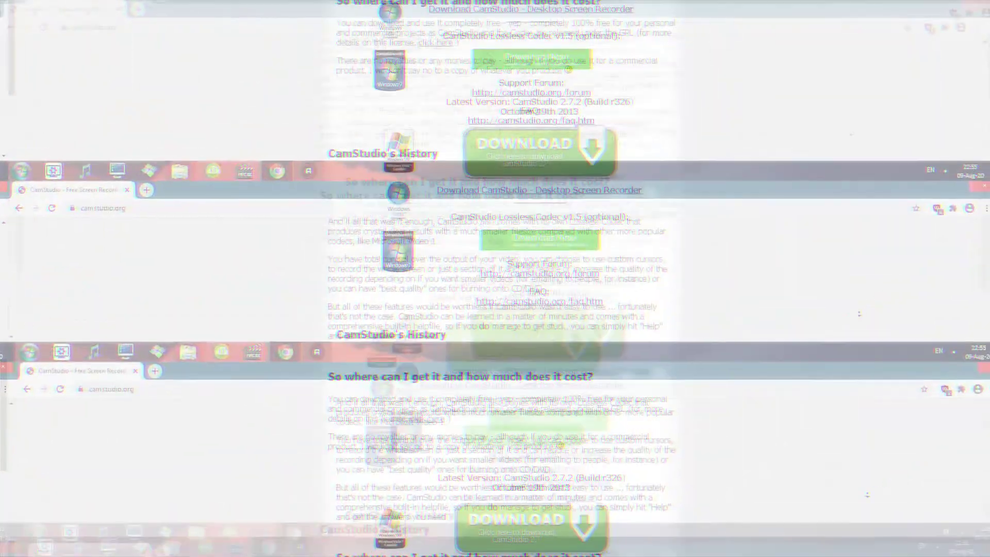
# Dismiss the watermark image effects options and open CamStudio's audio compression format settings.
pyautogui.scroll(-2, 852, 132)
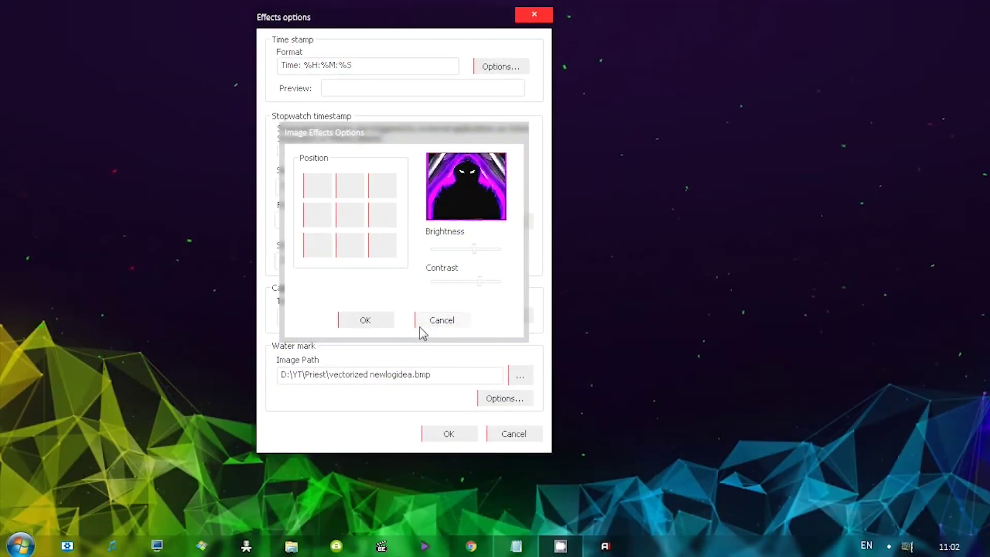
pyautogui.click(420, 324)
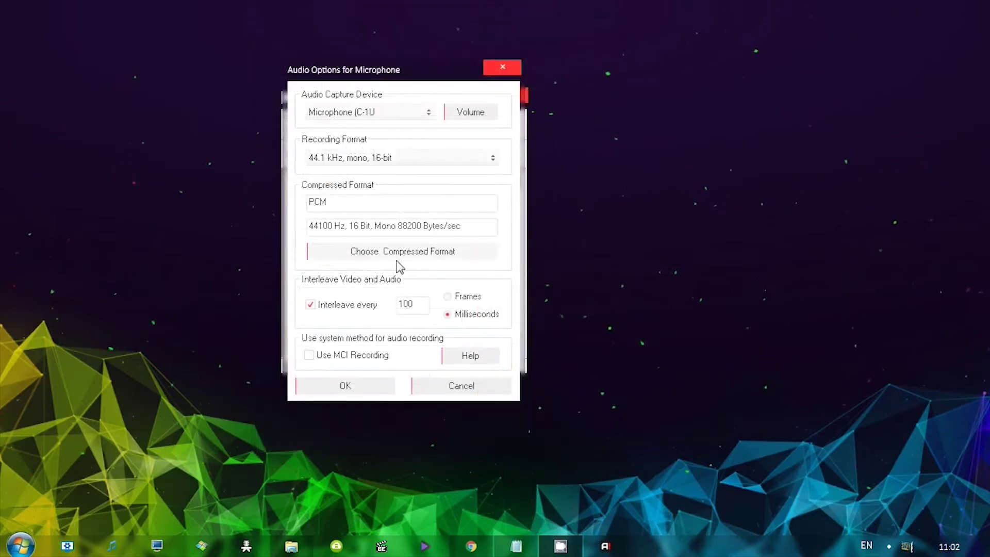
pyautogui.click(365, 252)
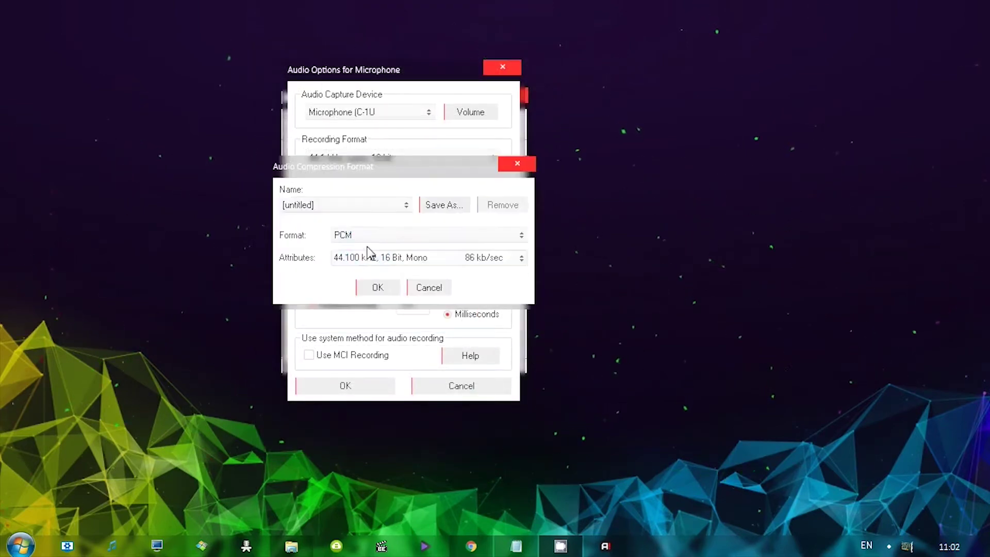
# Change the audio format from MPEG Layer-3 to PCM with 44.100 kHz, 16 Bit, Mono attributes.
pyautogui.click(370, 235)
pyautogui.click(367, 299)
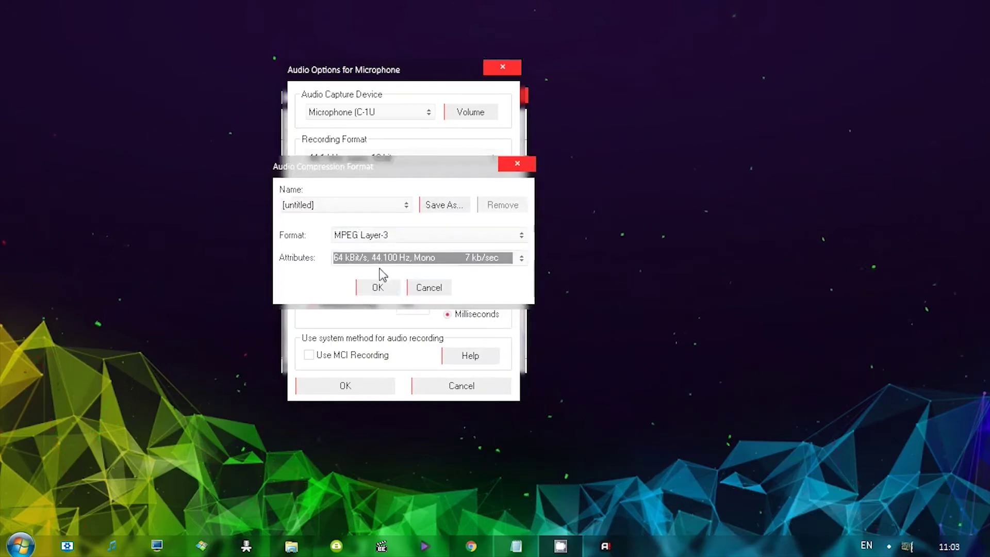
pyautogui.click(356, 259)
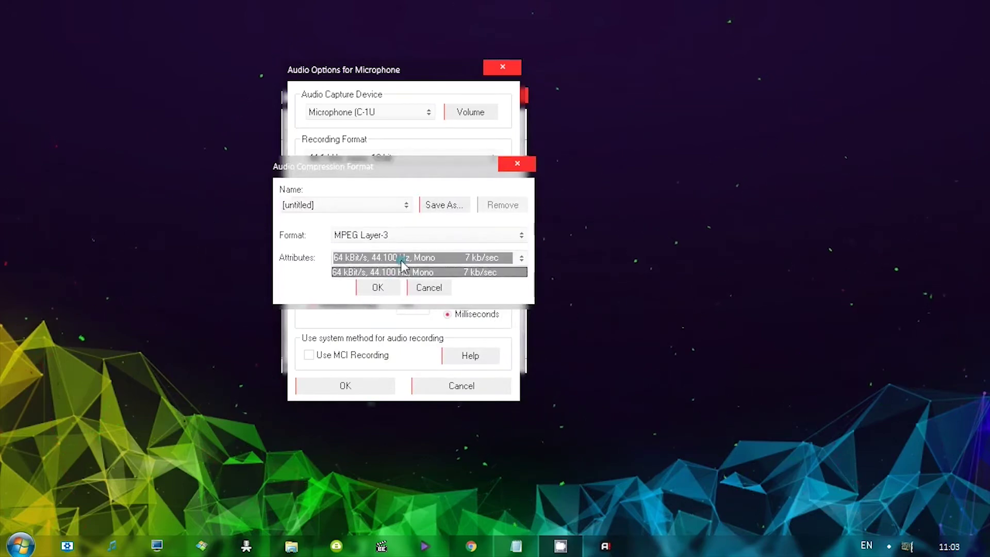
pyautogui.click(343, 271)
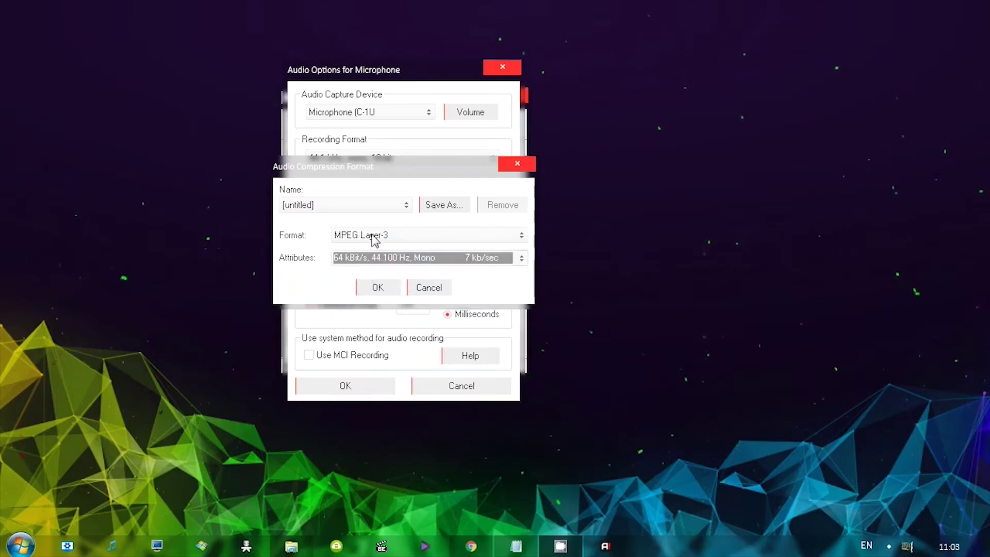
pyautogui.click(371, 235)
pyautogui.click(367, 371)
pyautogui.click(361, 262)
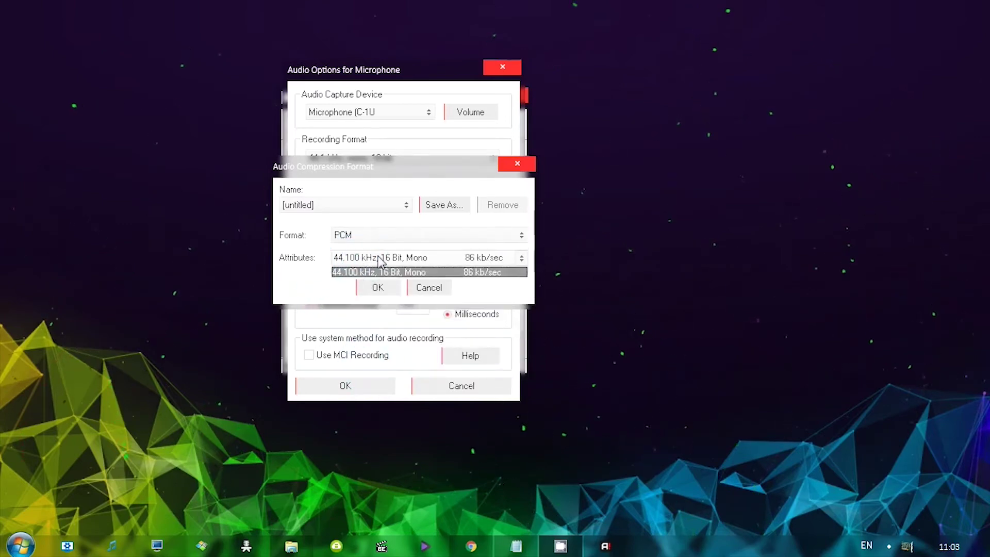
pyautogui.click(375, 269)
pyautogui.click(376, 261)
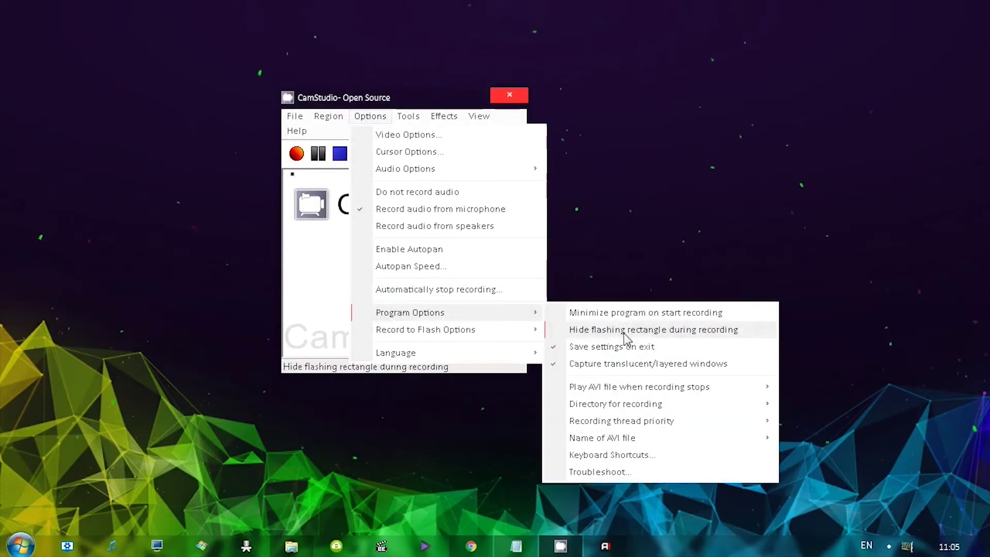
# Choose POINT2 as CamStudio's custom cursor and select the 30-second preset stop time.
pyautogui.moveTo(468, 341)
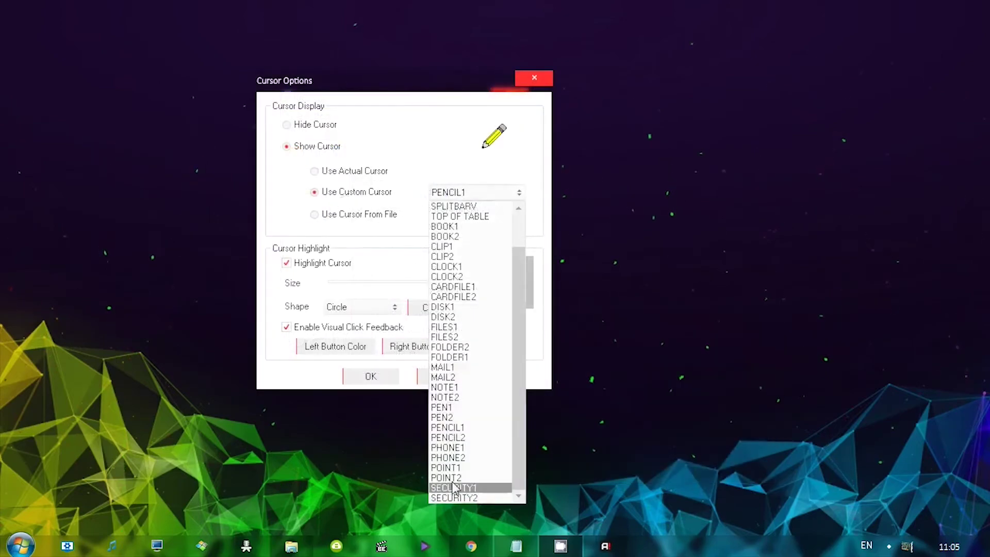
pyautogui.click(467, 487)
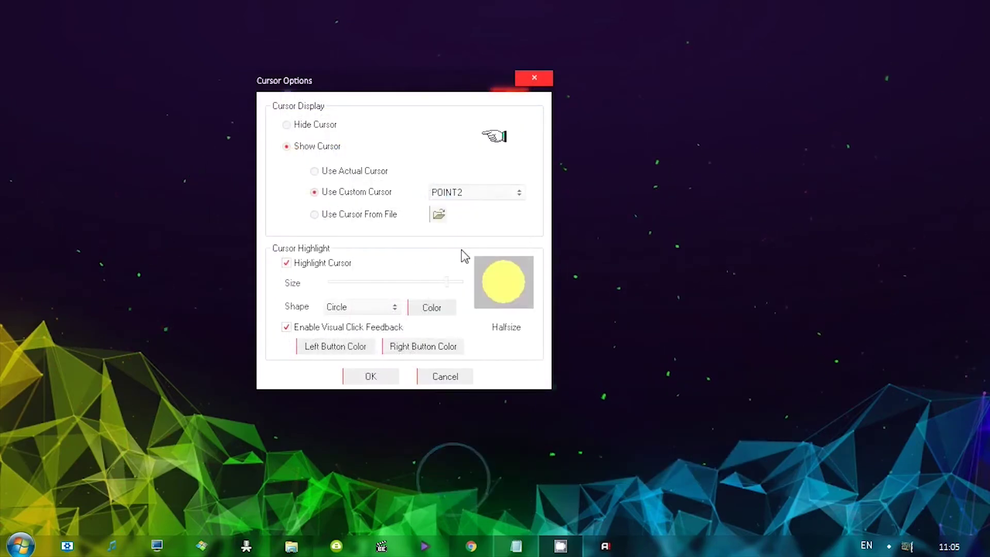
pyautogui.click(464, 192)
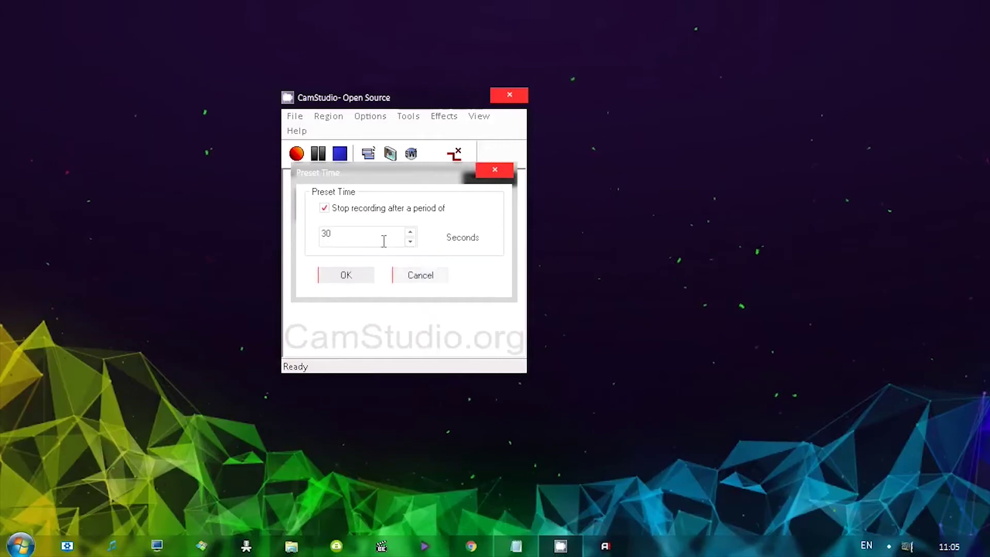
pyautogui.moveTo(382, 238); pyautogui.dragTo(307, 258)
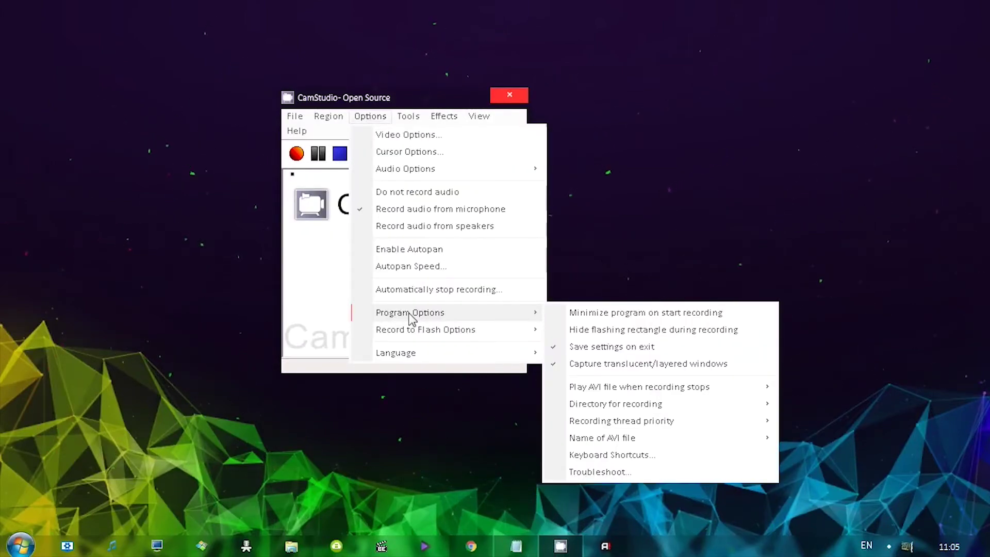
pyautogui.moveTo(616, 429)
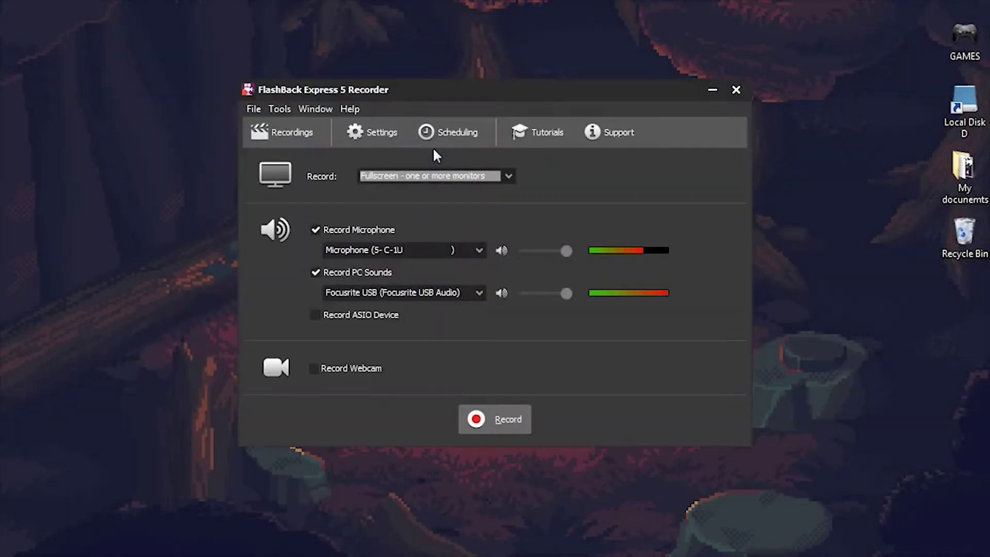
# Reposition the FlashBack Express Recorder window slightly higher on the desktop.
pyautogui.moveTo(442, 91)
pyautogui.mouseDown()
pyautogui.moveTo(468, 88)
pyautogui.moveTo(413, 97)
pyautogui.moveTo(448, 83)
pyautogui.mouseUp()
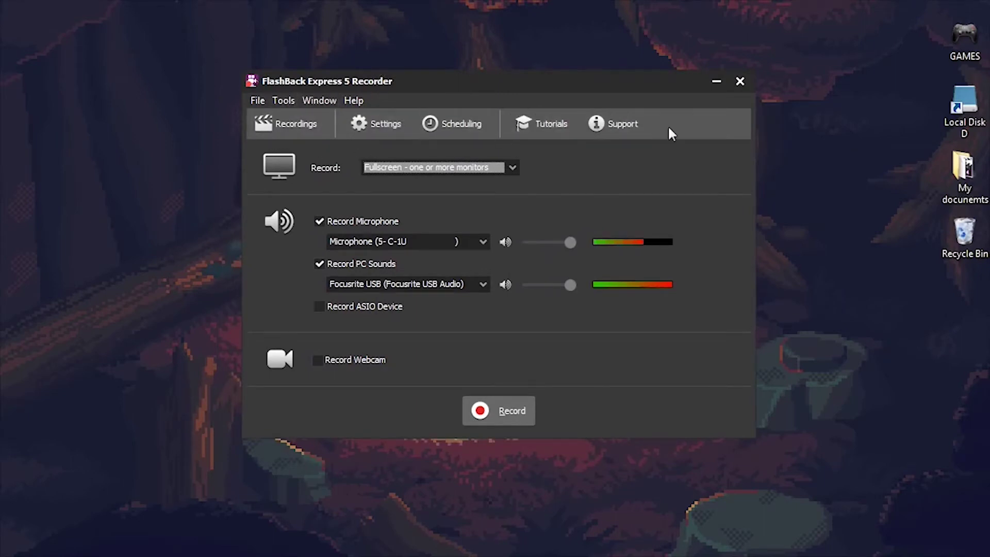
# Browse FlashBack Express's WebCam, Record Mode, Desktop and Keystroke Recording settings pages.
pyautogui.click(383, 125)
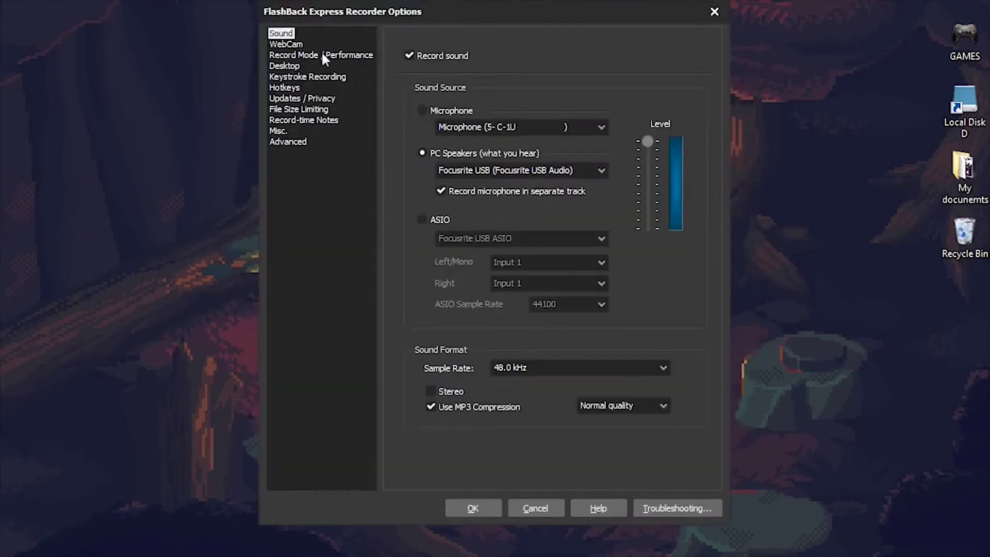
pyautogui.click(298, 45)
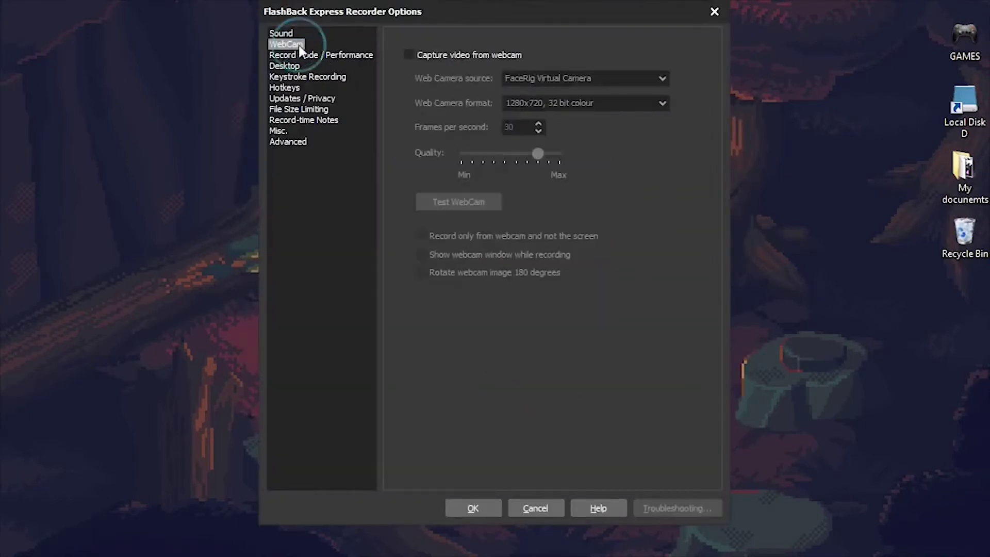
pyautogui.click(305, 55)
pyautogui.click(300, 66)
pyautogui.click(302, 78)
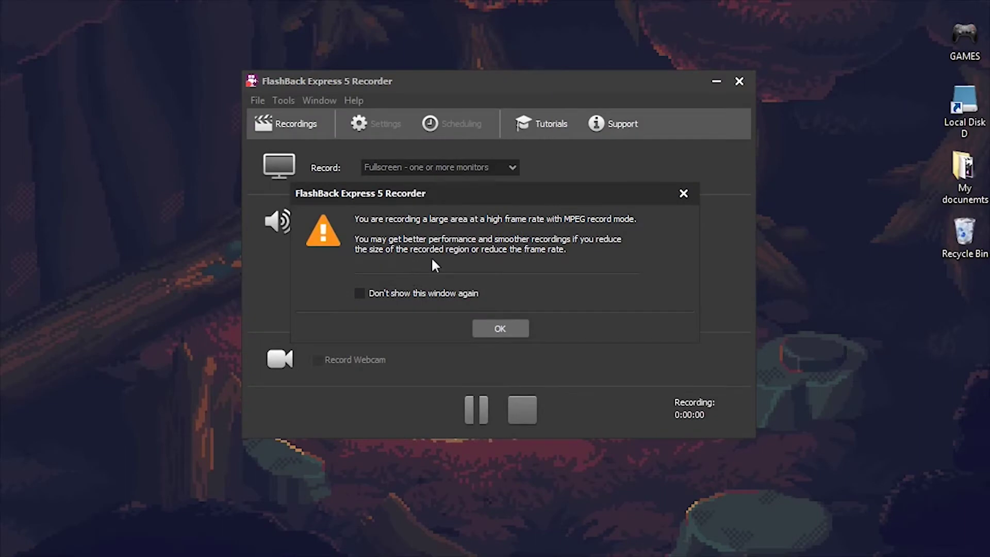
# Accept the large-area recording warning so FlashBack Express begins capturing the screen.
pyautogui.click(494, 324)
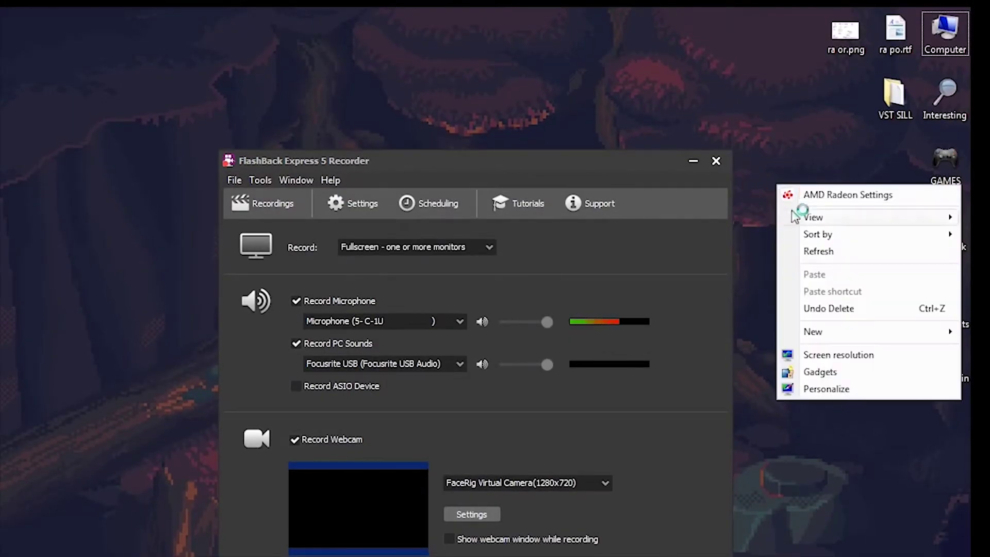
# Hide the desktop icons via View, then open FlashBack's Keystroke Recording options.
pyautogui.moveTo(800, 217)
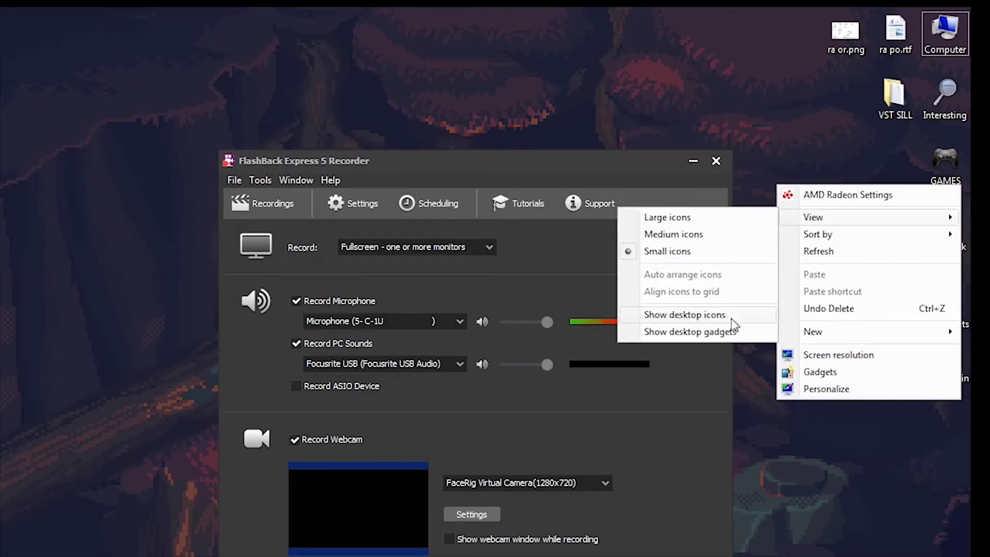
pyautogui.click(654, 317)
pyautogui.rightClick(778, 235)
pyautogui.moveTo(815, 266)
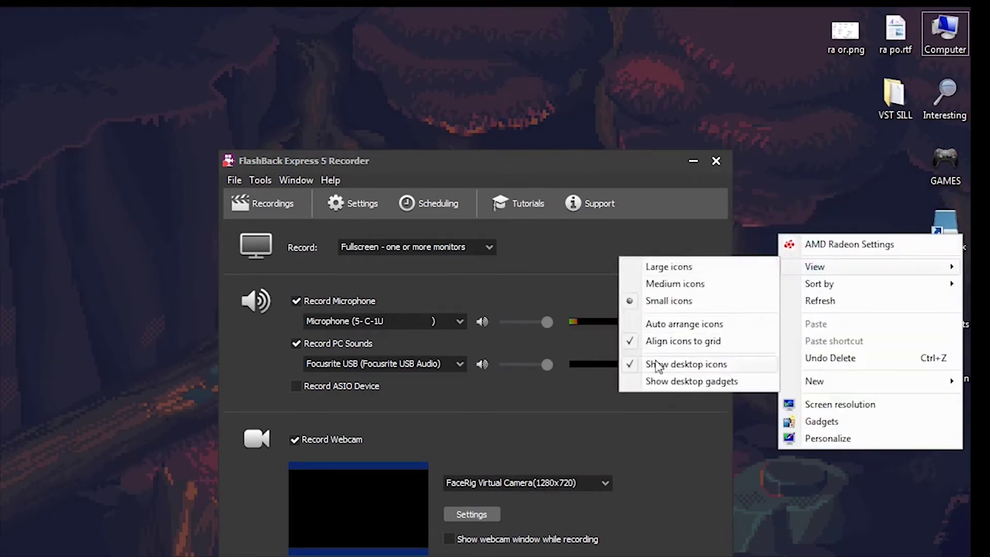
pyautogui.click(672, 367)
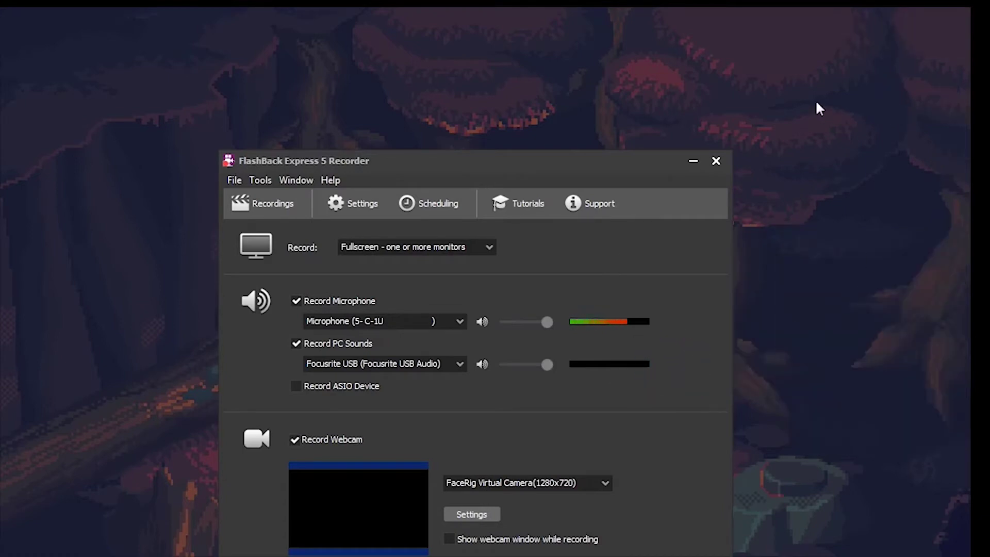
pyautogui.rightClick(786, 101)
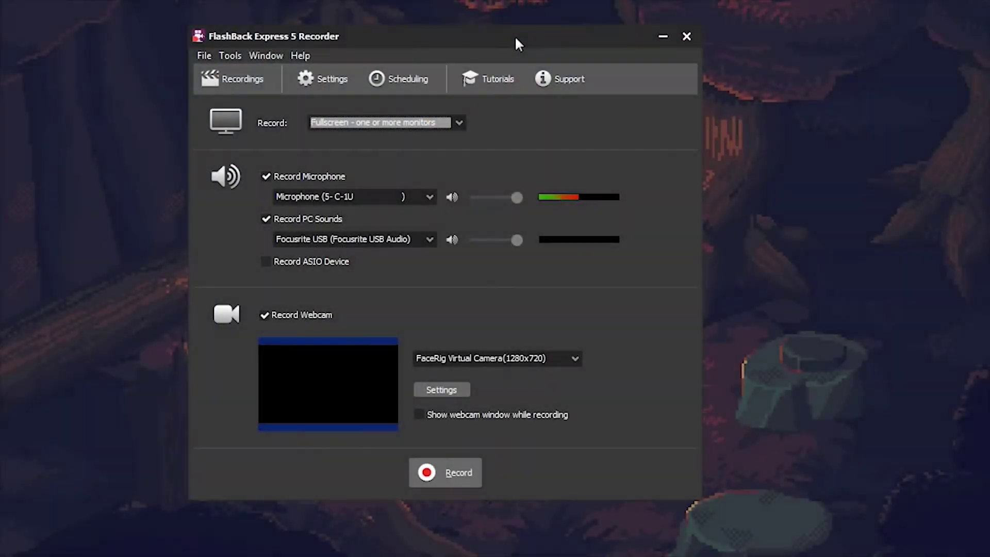
pyautogui.click(322, 79)
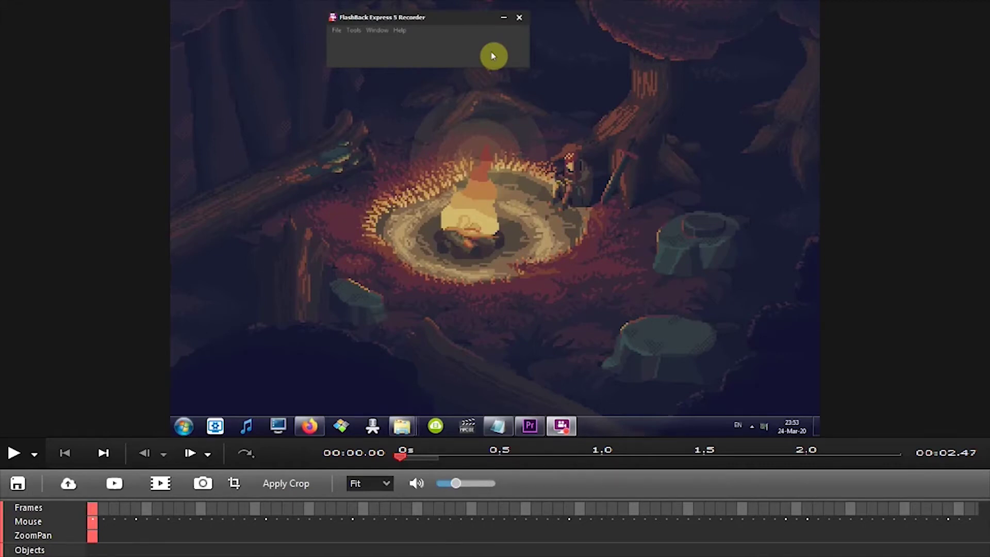
# Play the recorded clip in the FlashBack player, then stop playback.
pyautogui.press('space')
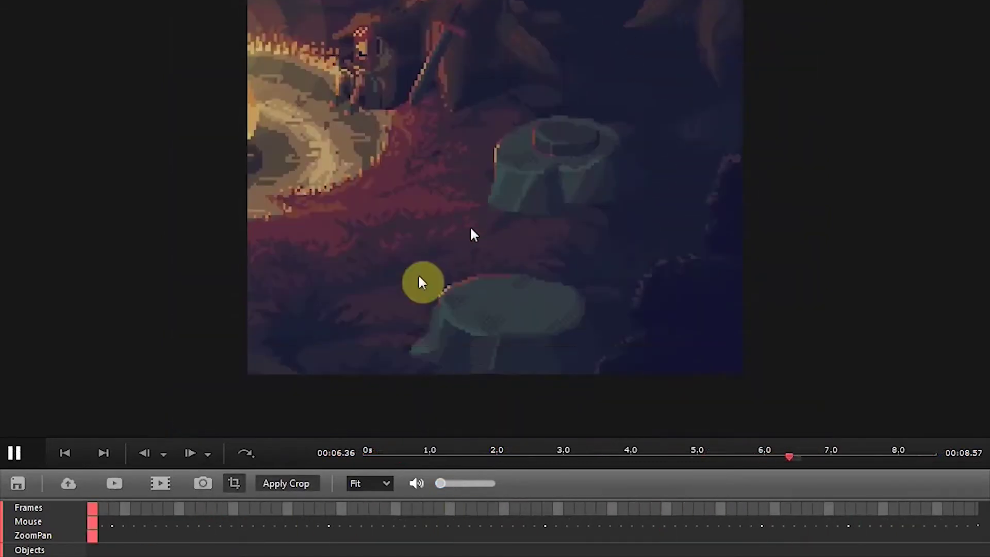
pyautogui.press('space')
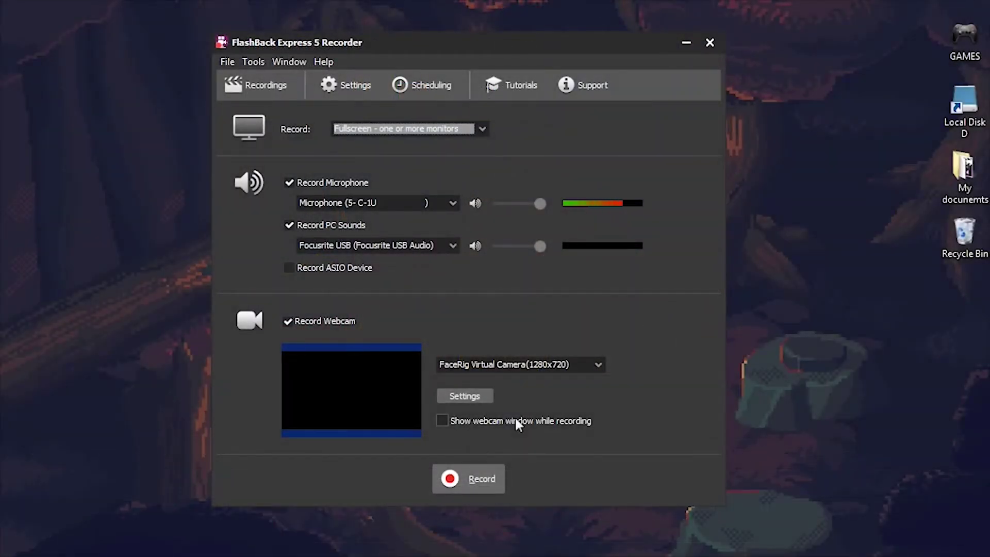
# Open FlashBack Express's Scheduled Recording dialog.
pyautogui.click(401, 86)
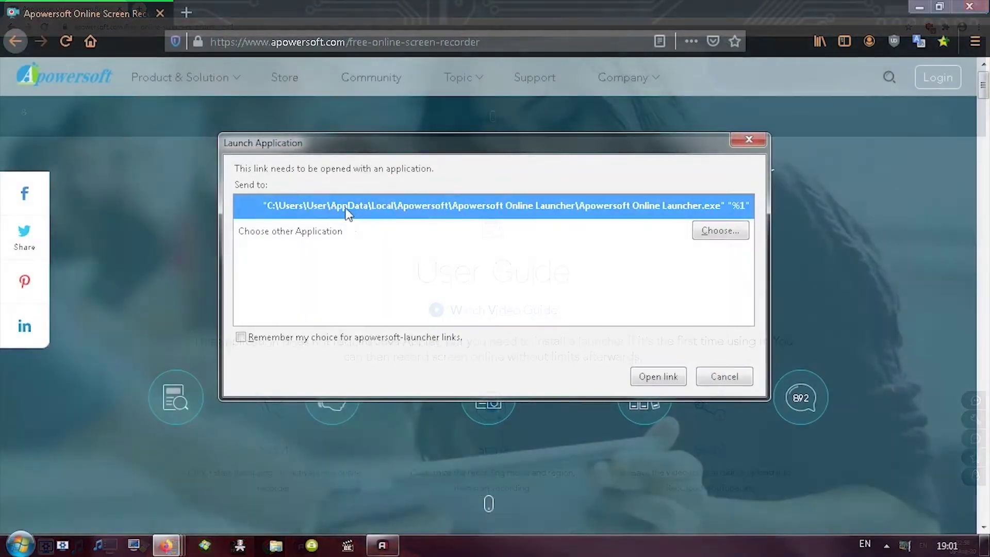
# Open the recorder link with the Apowersoft Online Launcher entry.
pyautogui.doubleClick(346, 214)
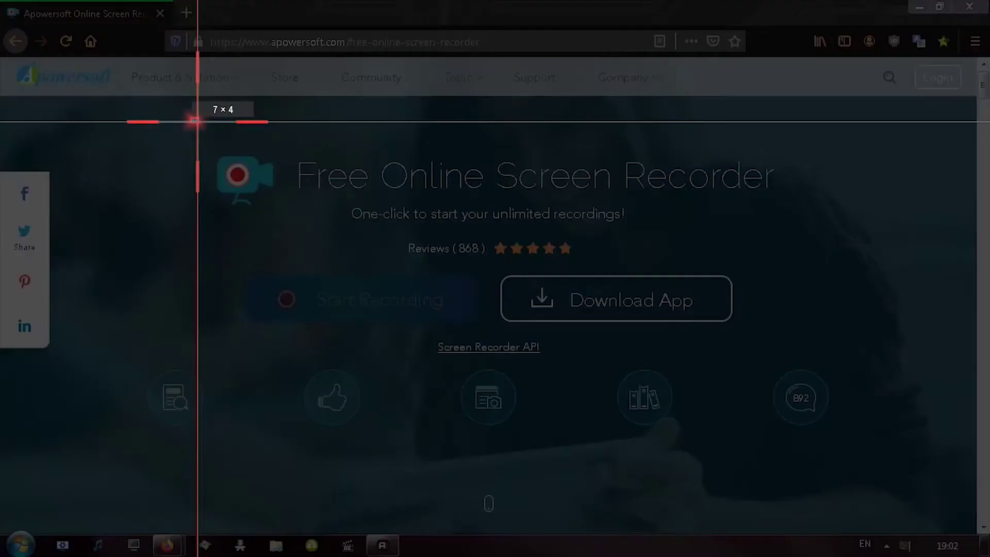
# Mark a capture region, switch it to Full screen, and view the System&Mic audio options.
pyautogui.moveTo(188, 114); pyautogui.dragTo(861, 462)
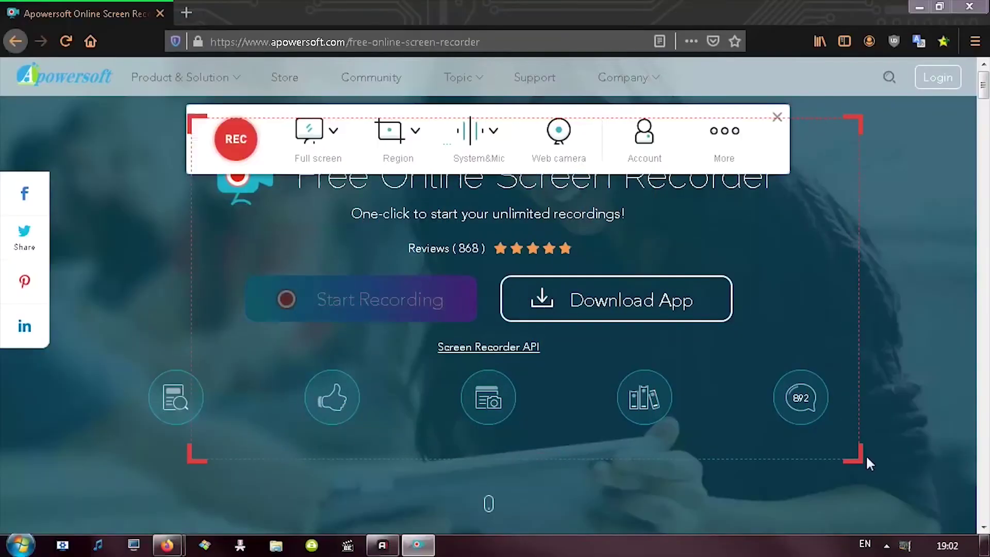
pyautogui.click(420, 144)
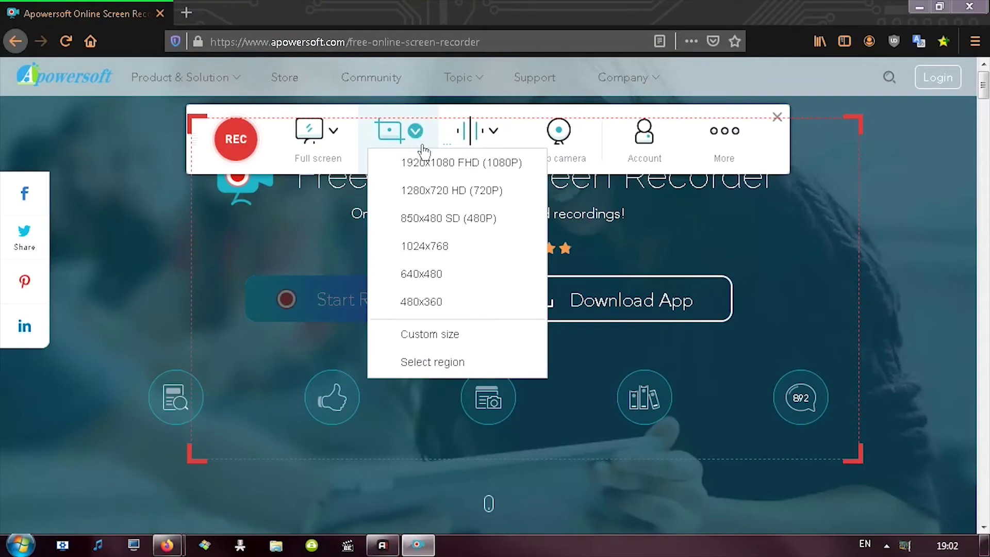
pyautogui.click(308, 130)
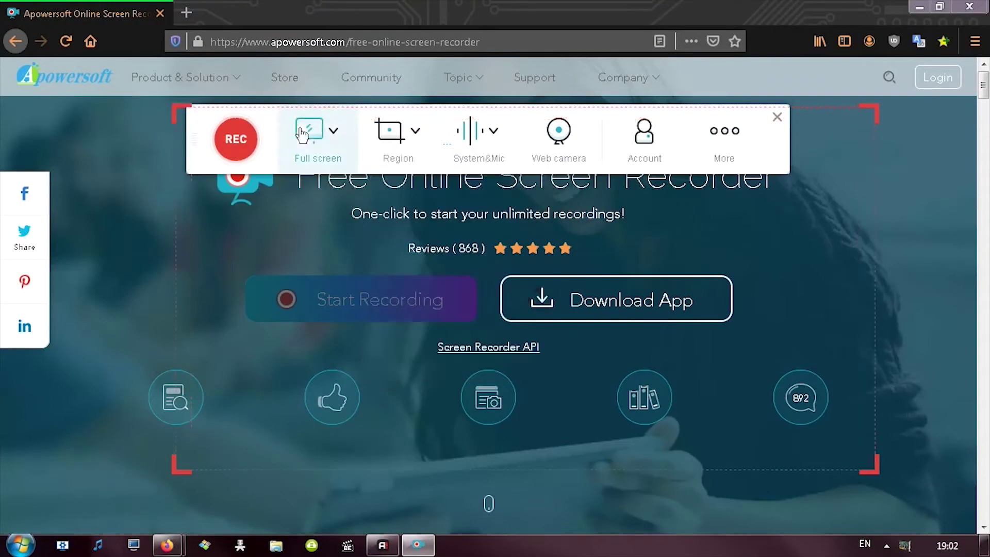
pyautogui.click(496, 138)
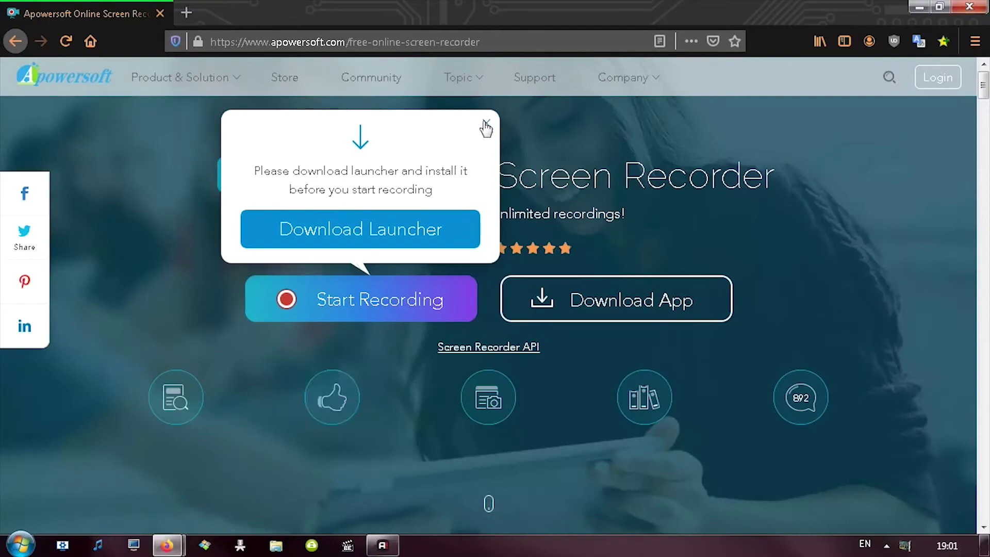
# Dismiss the launcher prompt, start recording, and keep audio quality at High in Settings.
pyautogui.click(485, 128)
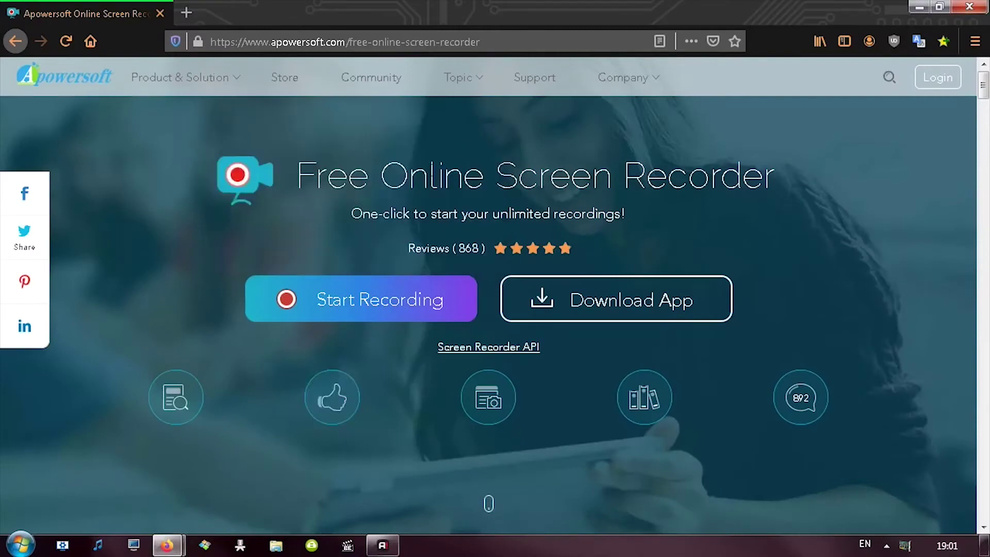
pyautogui.click(347, 317)
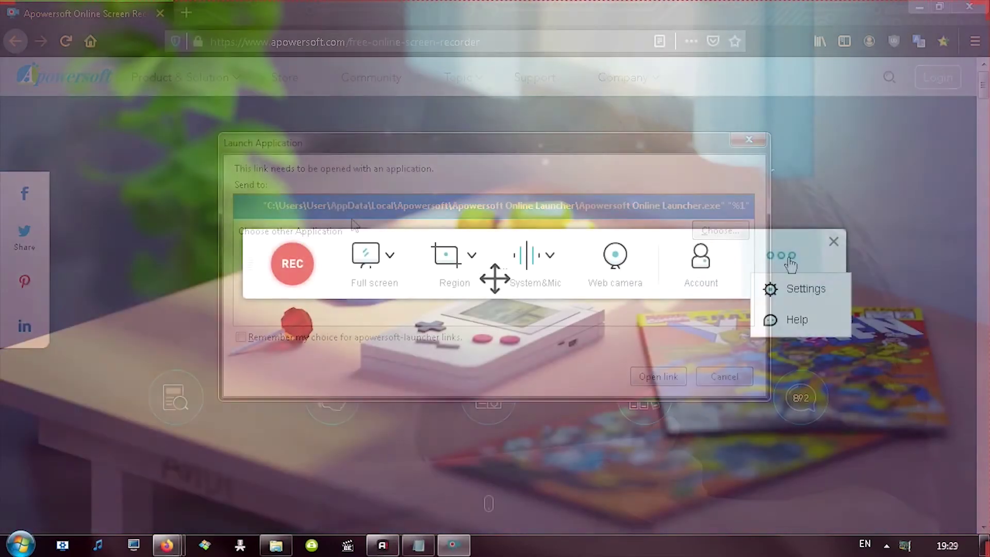
pyautogui.click(789, 289)
pyautogui.click(663, 223)
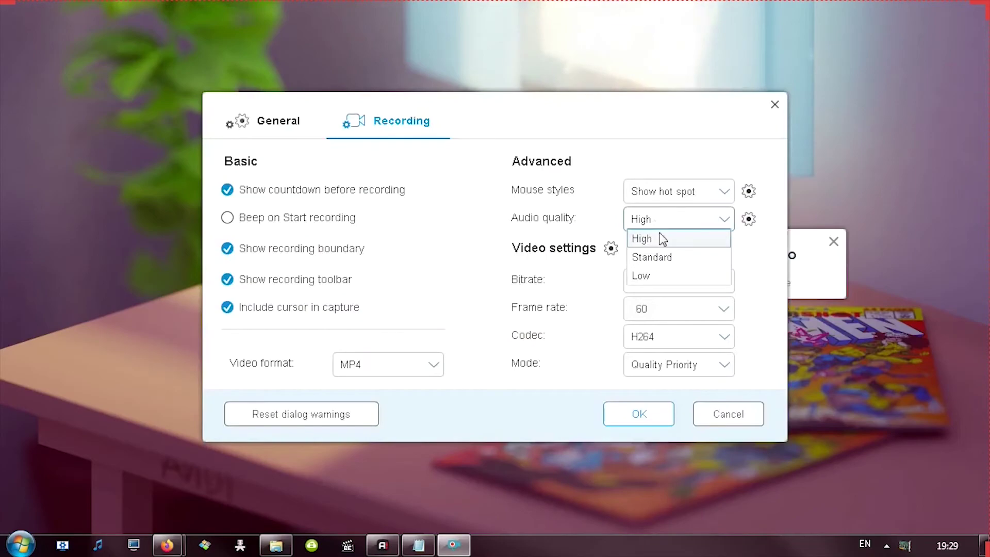
pyautogui.click(662, 241)
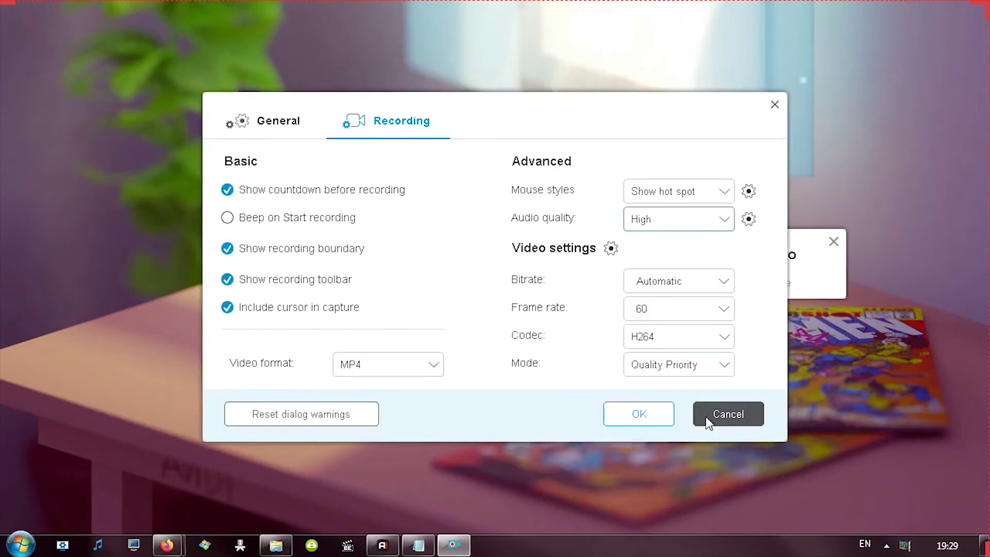
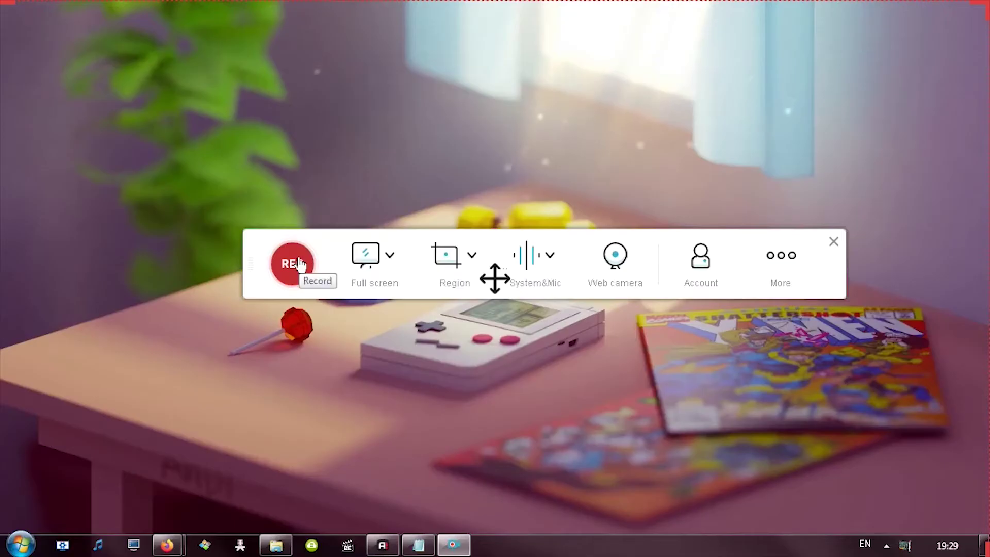
# Start a screen recording with REC on the Apowersoft recorder toolbar.
pyautogui.click(289, 266)
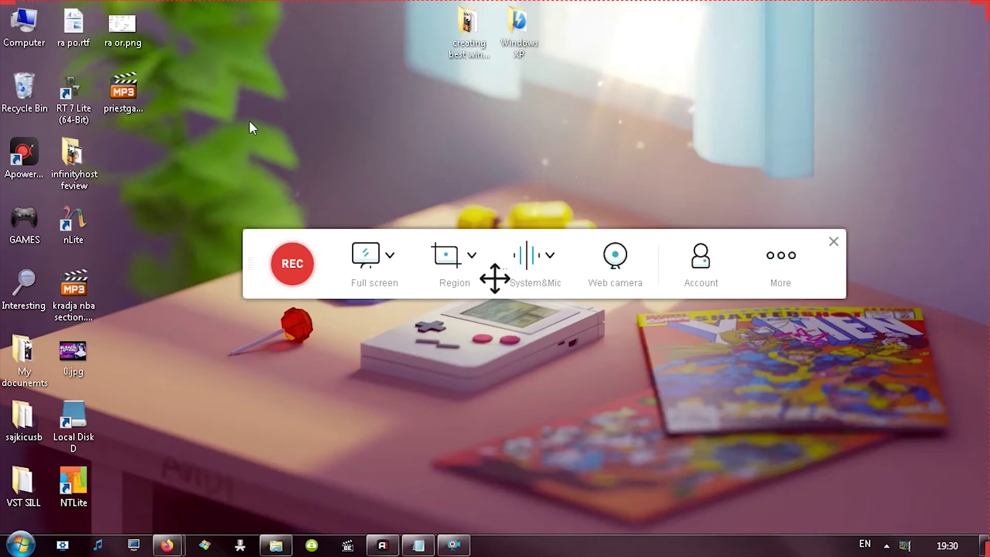
# Hide the desktop icons by unchecking View > Show desktop icons.
pyautogui.rightClick(252, 74)
pyautogui.moveTo(320, 104)
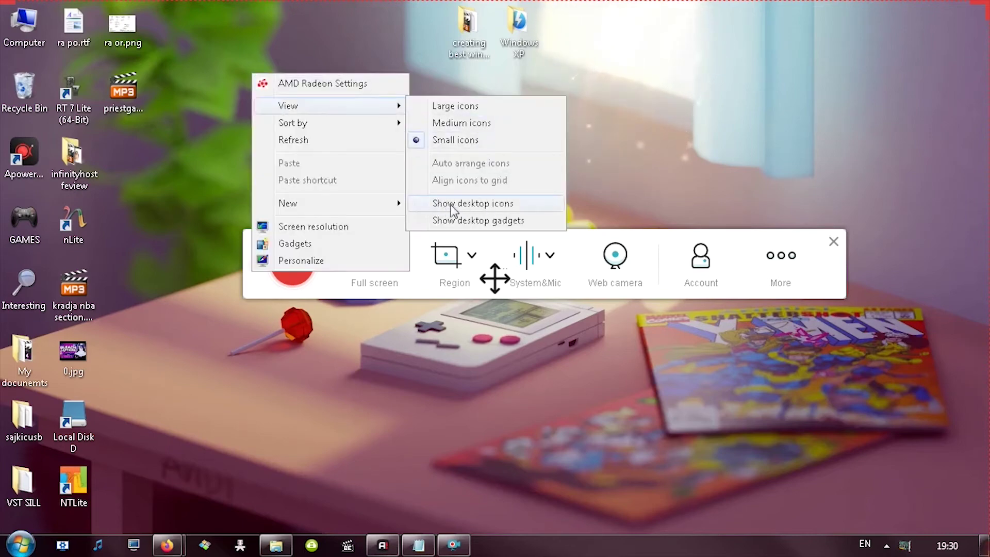
pyautogui.click(467, 204)
pyautogui.rightClick(347, 67)
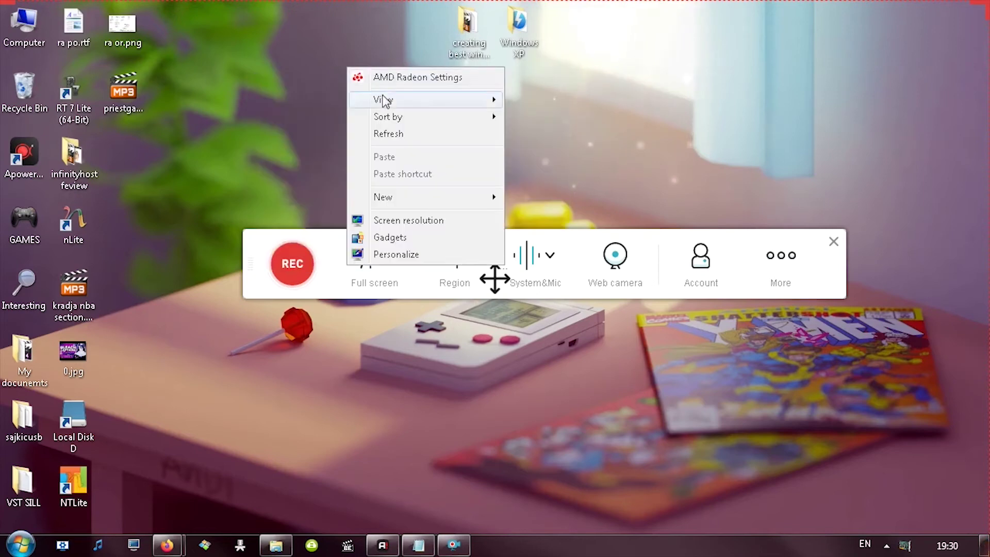
pyautogui.moveTo(384, 101)
pyautogui.click(539, 201)
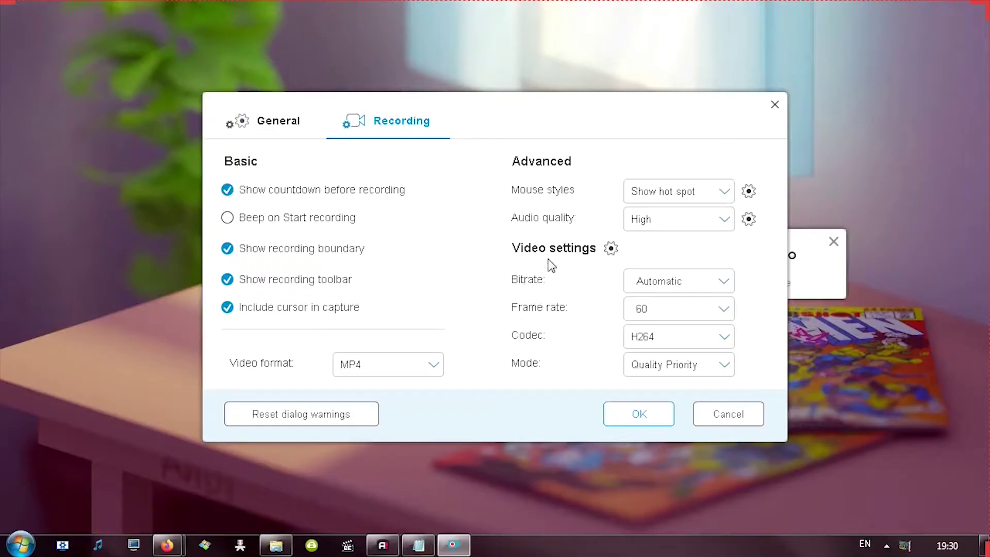
# Set the recorder's frame rate to 30.
pyautogui.click(724, 312)
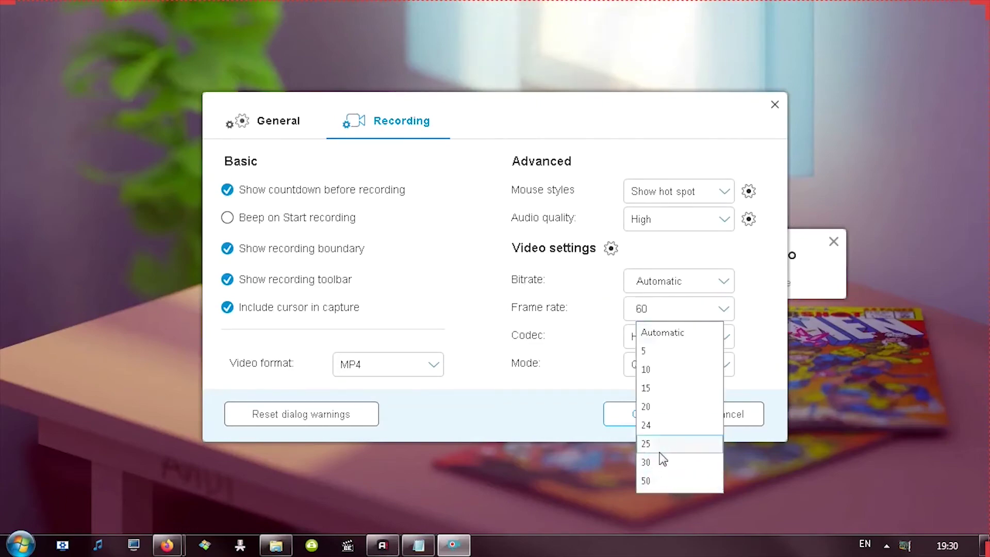
pyautogui.click(658, 456)
pyautogui.click(724, 308)
pyautogui.click(659, 480)
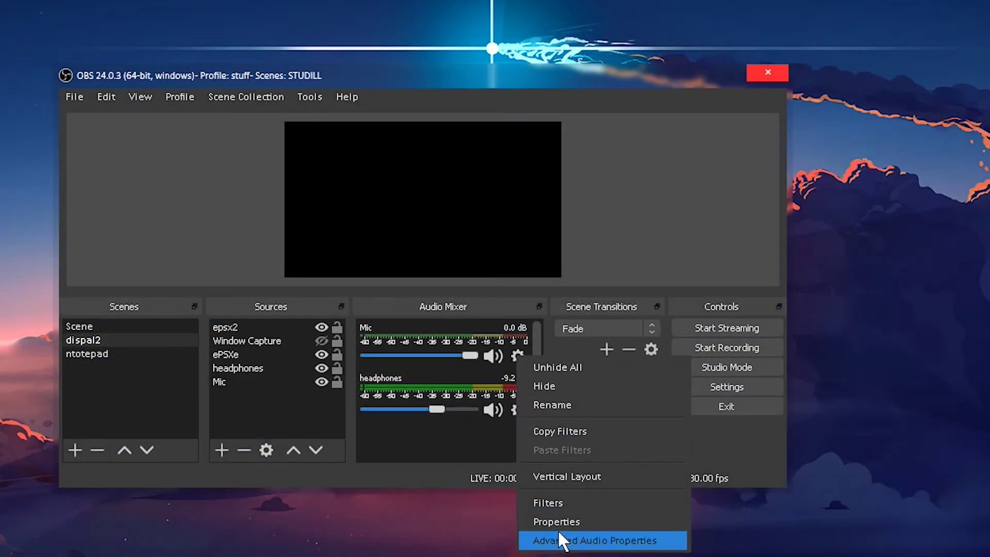
# In Advanced Audio Properties, stop the first audio source recording to Track 1.
pyautogui.click(562, 541)
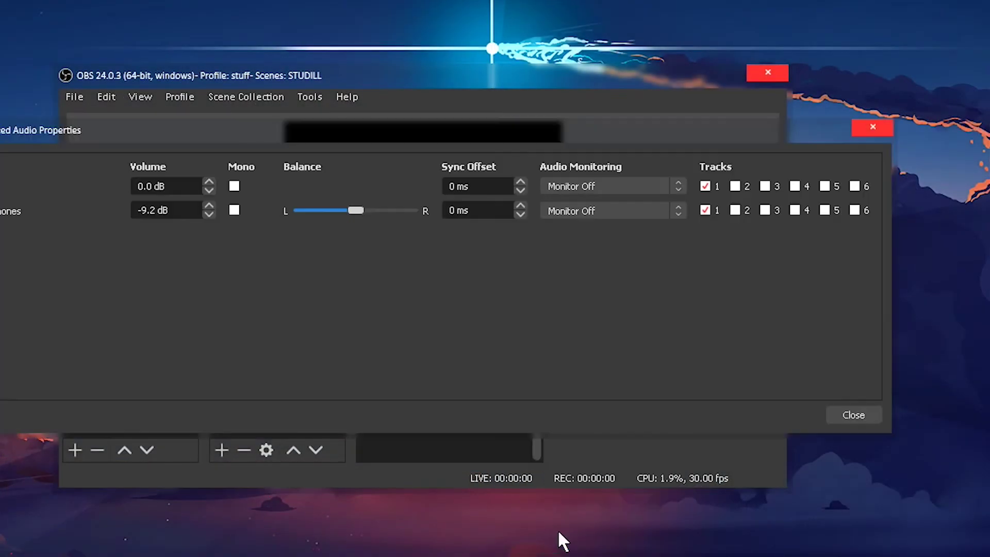
pyautogui.click(706, 186)
pyautogui.click(852, 414)
# Review the Output and Audio settings, keeping Software (x264) as the encoder.
pyautogui.click(735, 386)
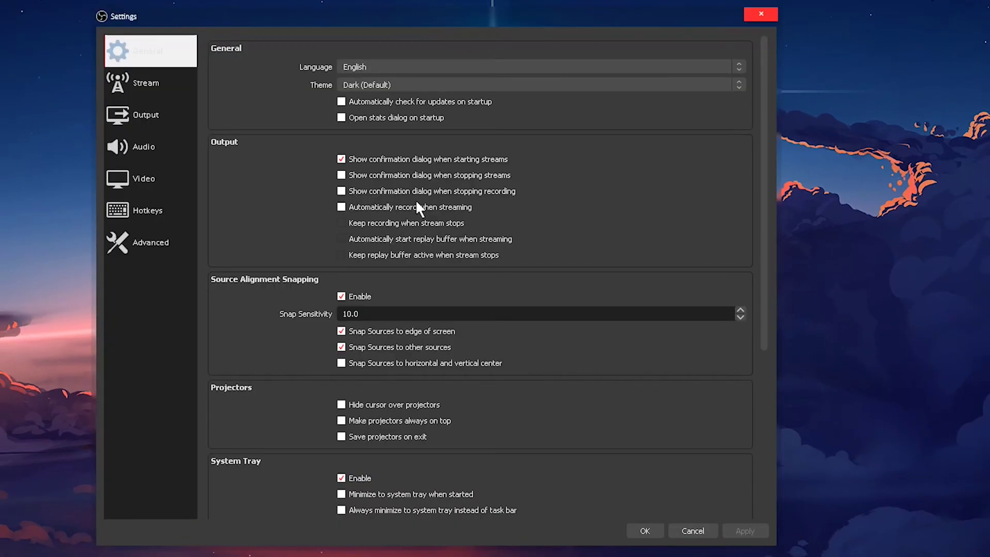
pyautogui.click(155, 108)
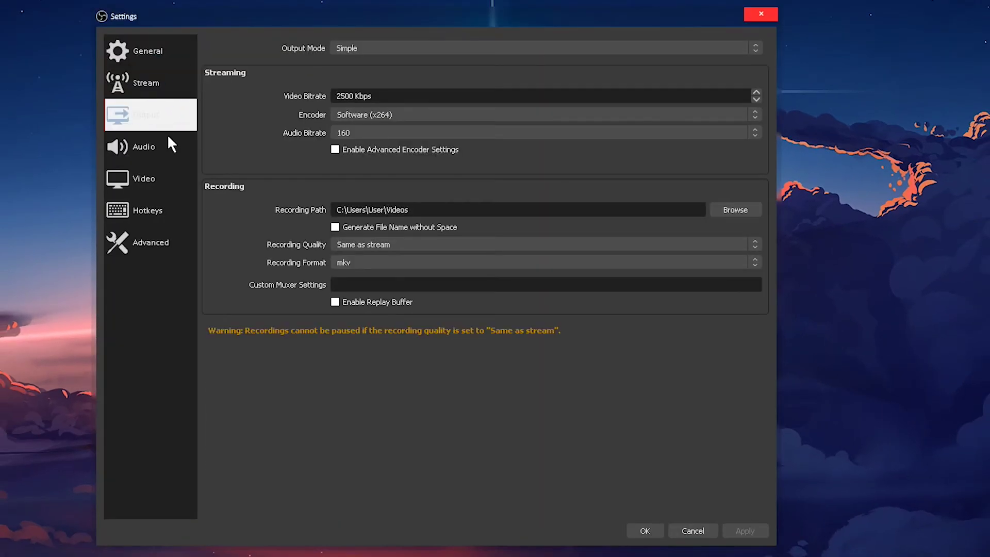
pyautogui.click(172, 148)
pyautogui.click(172, 118)
pyautogui.click(366, 110)
pyautogui.click(367, 111)
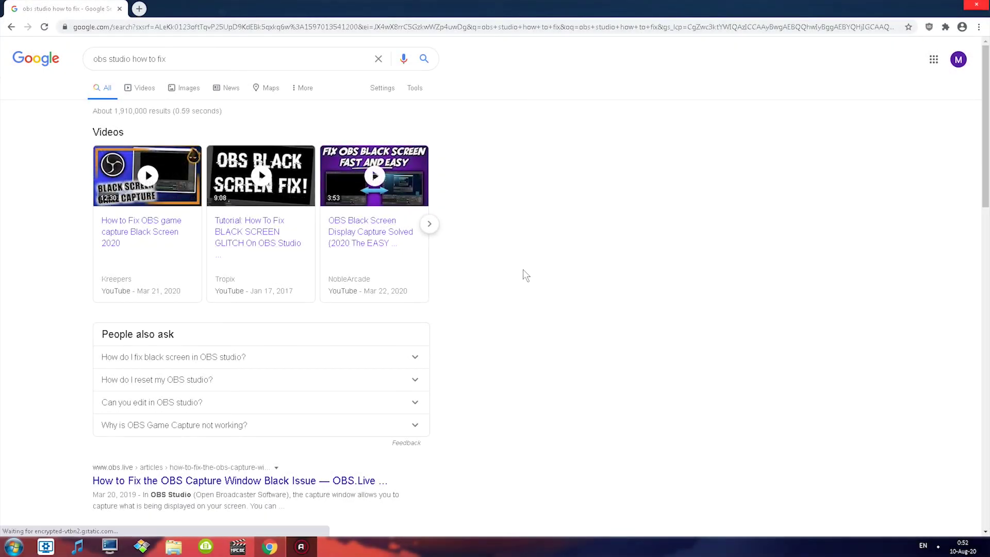
# Follow a search result to the OBS Forums and browse the Windows Support thread list.
pyautogui.middleClick(512, 249)
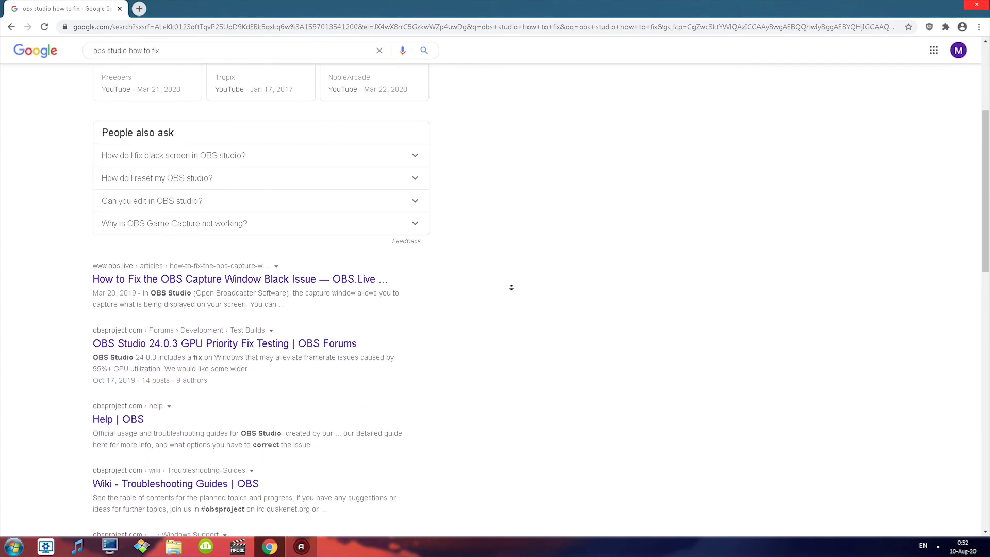
pyautogui.click(510, 292)
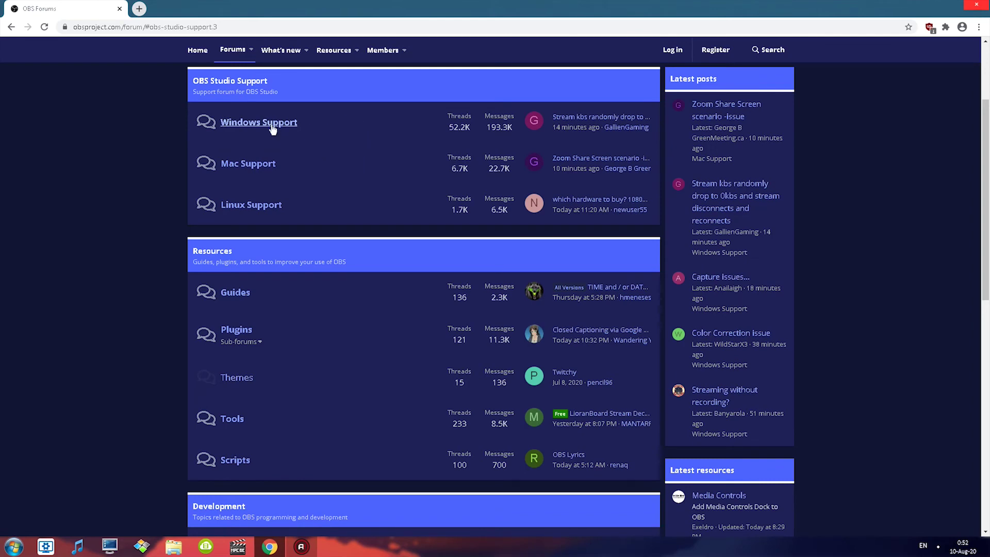
pyautogui.click(272, 124)
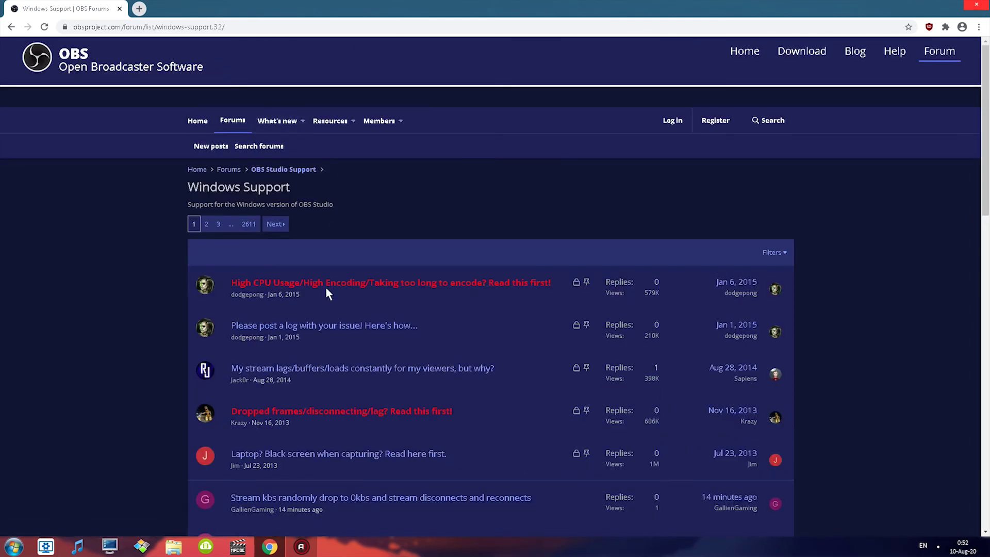
pyautogui.scroll(-5, 393, 310)
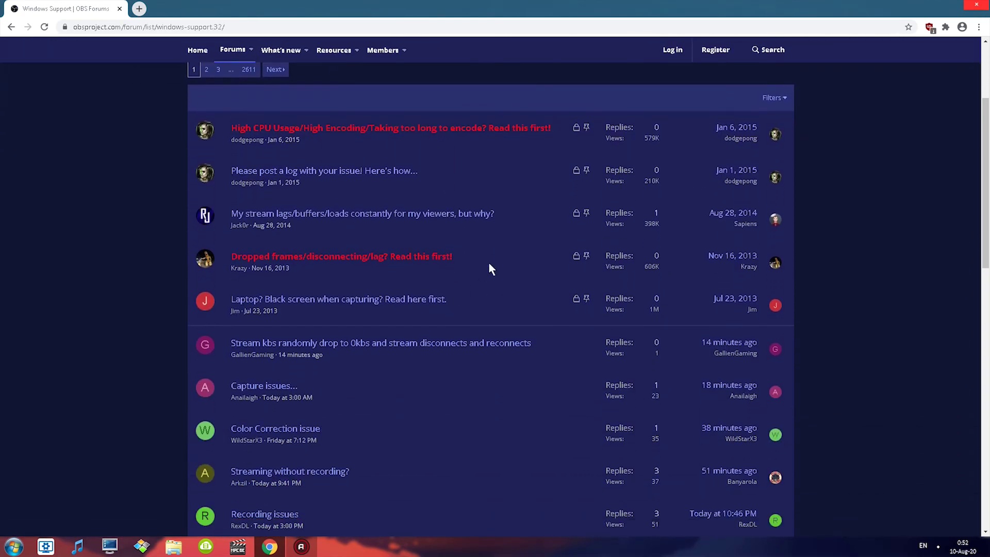
pyautogui.scroll(-4, 150, 227)
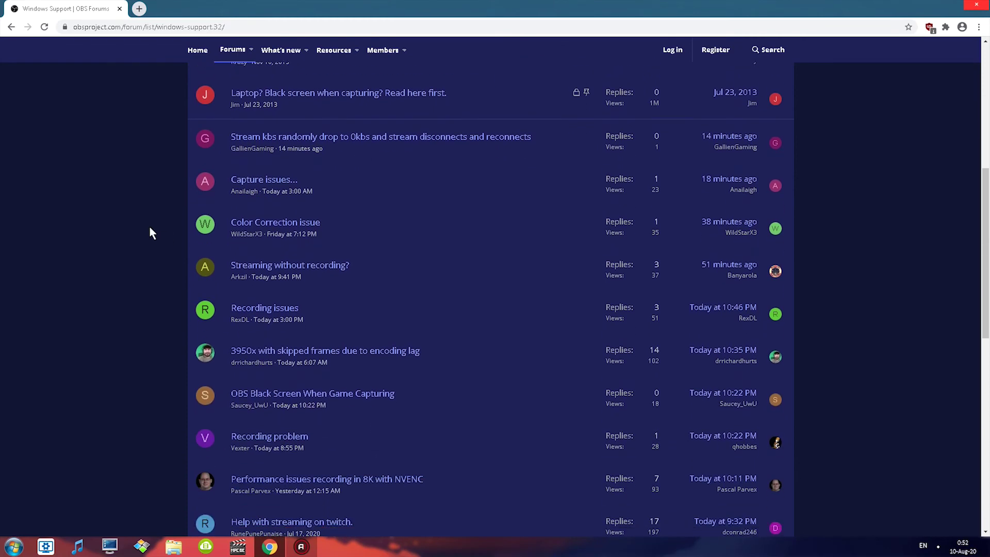
pyautogui.scroll(-5, 149, 227)
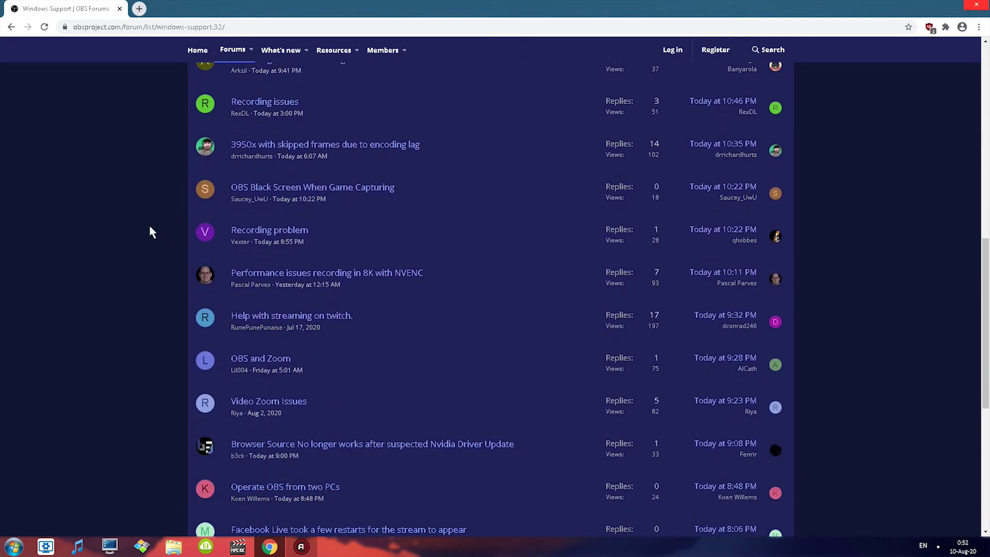
pyautogui.scroll(-3, 150, 227)
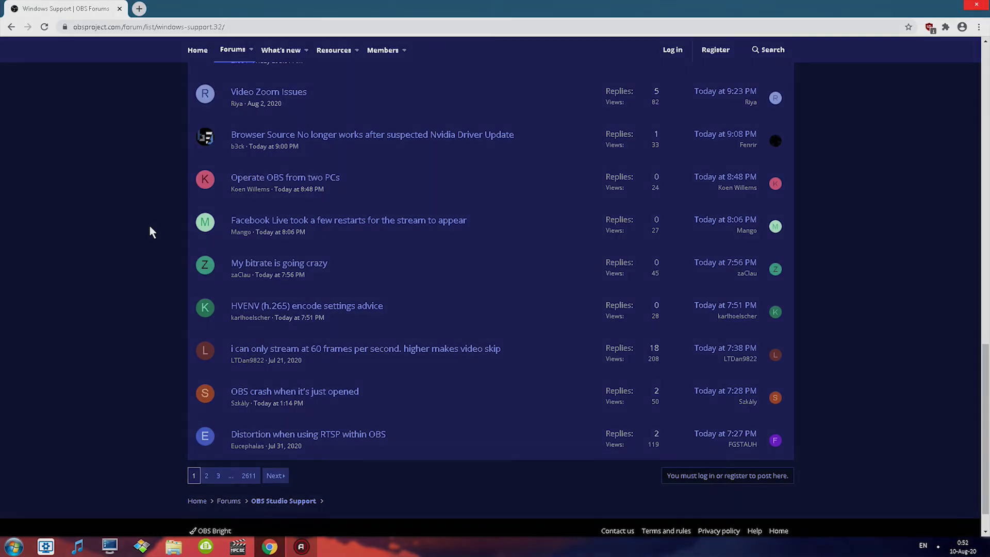